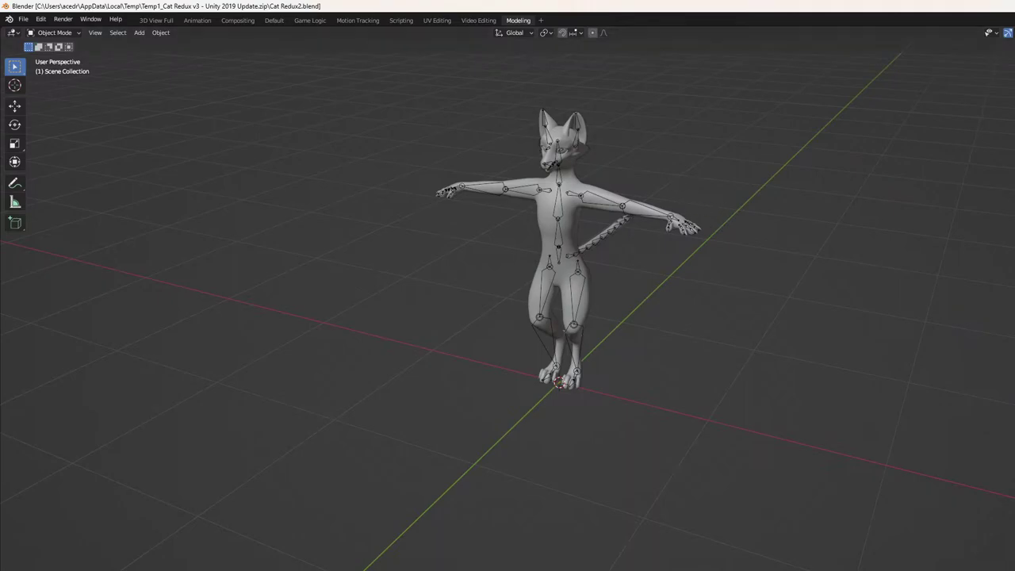
# - Switch to File Explorer and open the Avatars for VRChat folder that contains the Cat Redux archives
pyautogui.hotkey('alt', 'Tab')
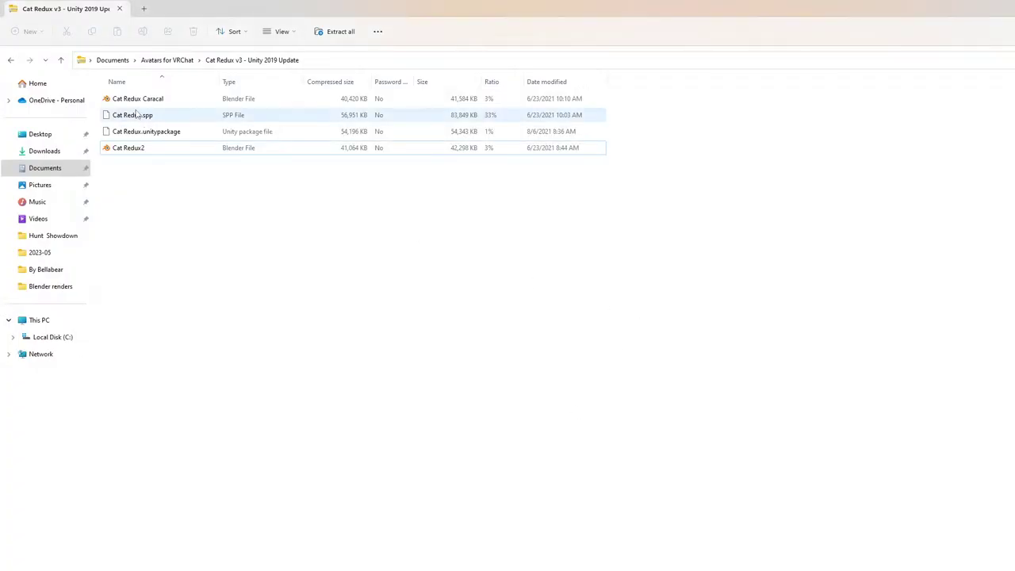
pyautogui.click(167, 61)
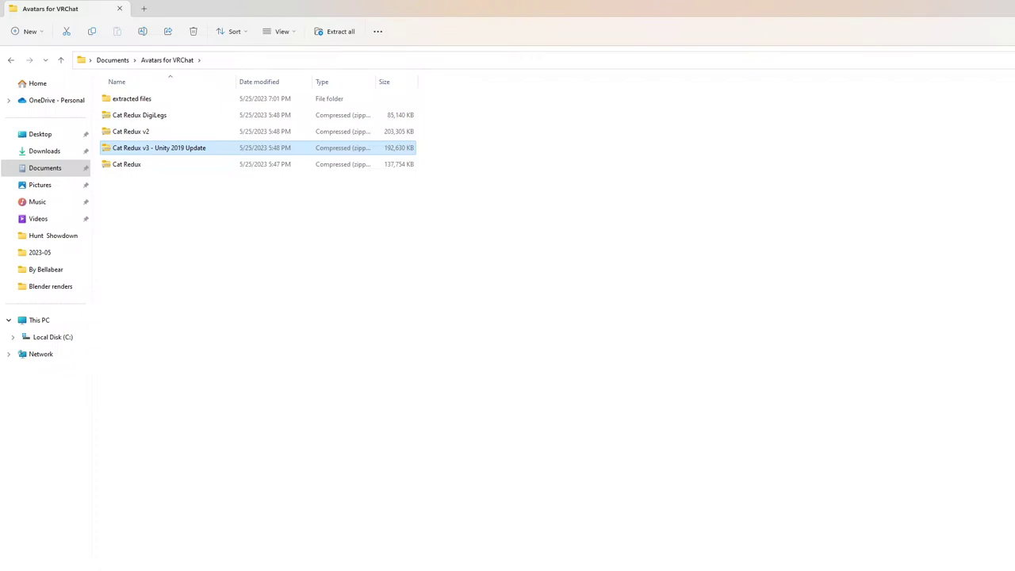
# - Switch to Unity and examine the cat and caracal avatars in the scene, ending on the caracal's face and ears
pyautogui.hotkey('alt', 'Tab')
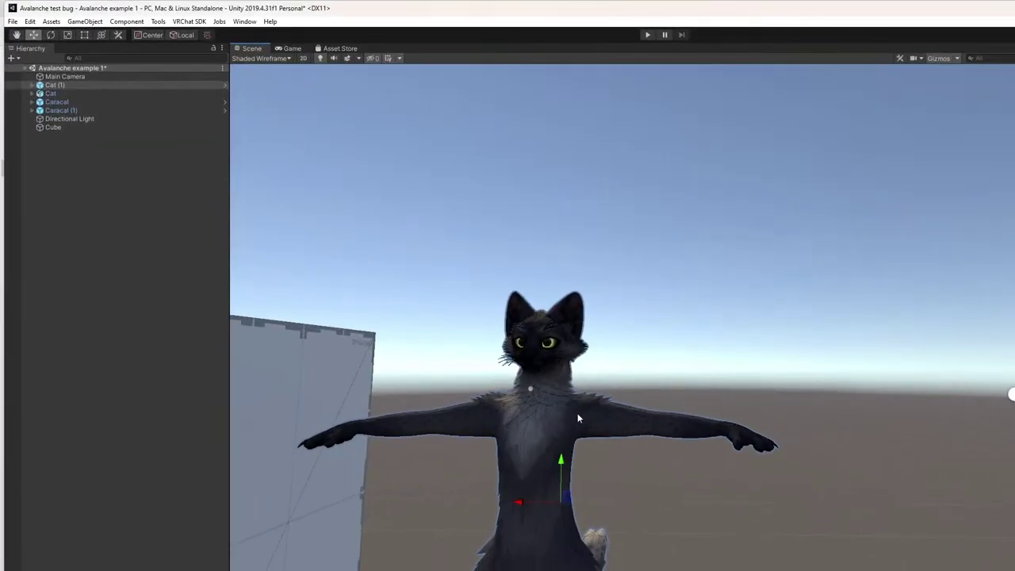
pyautogui.moveTo(579, 417); pyautogui.dragTo(706, 426, button='middle')
pyautogui.moveTo(705, 430); pyautogui.dragTo(634, 507, button='right')
pyautogui.press('w')
pyautogui.press('a')
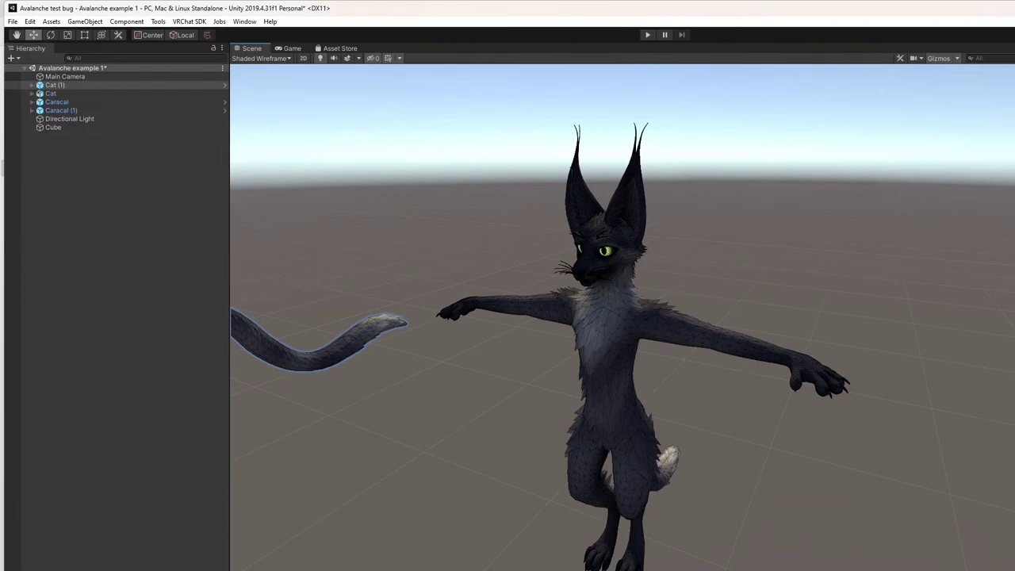
pyautogui.moveTo(589, 465); pyautogui.dragTo(539, 418, button='right')
pyautogui.keyDown('alt'); pyautogui.moveTo(537, 421); pyautogui.dragTo(634, 390); pyautogui.keyUp('alt')
pyautogui.moveTo(634, 390); pyautogui.dragTo(662, 388, button='right')
pyautogui.press('s')
pyautogui.press('w')
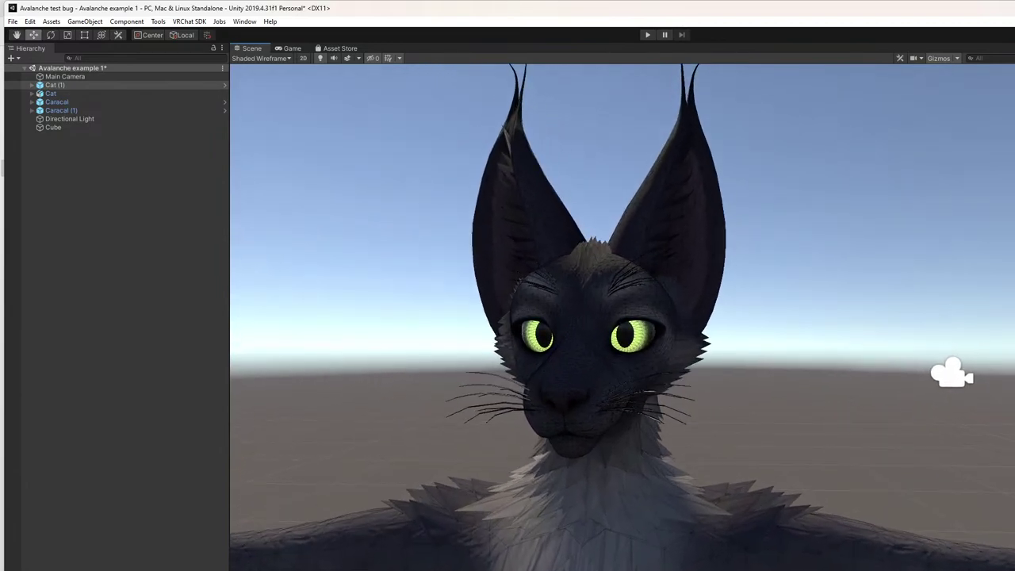
# - Set the Scene view's shading mode to Shaded and view the avatars without wireframe lines
pyautogui.click(283, 59)
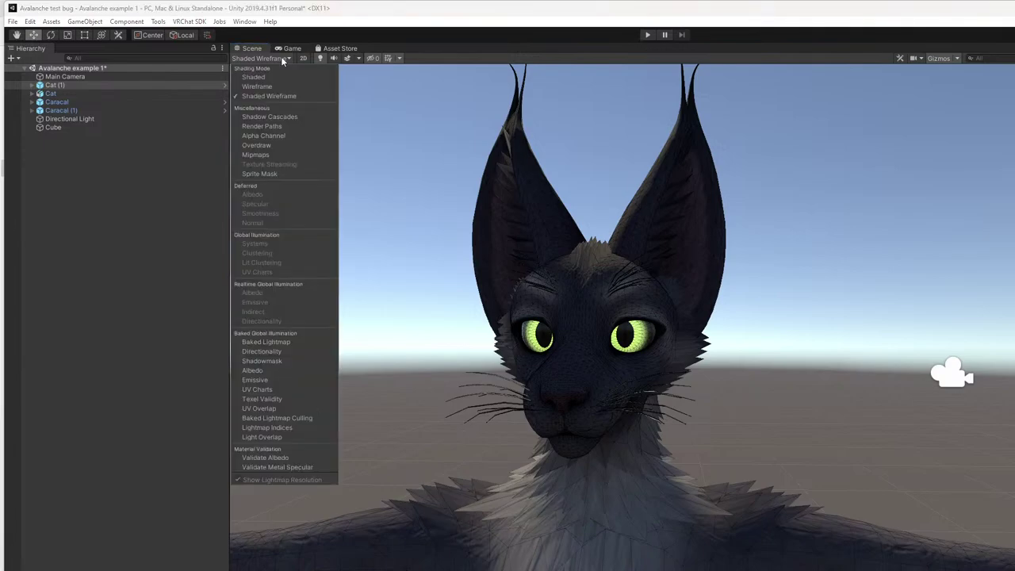
pyautogui.click(266, 76)
pyautogui.click(469, 167)
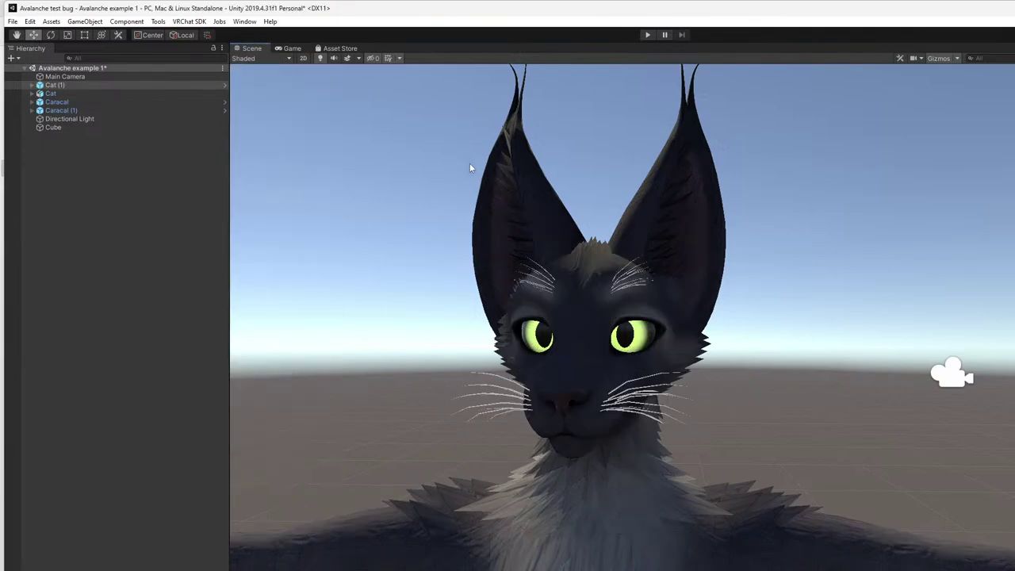
pyautogui.moveTo(509, 271)
pyautogui.mouseDown(button='right')
pyautogui.moveTo(496, 353)
pyautogui.moveTo(440, 381)
pyautogui.moveTo(443, 349)
pyautogui.mouseUp(button='right')
pyautogui.keyDown('alt'); pyautogui.moveTo(442, 349); pyautogui.dragTo(448, 371); pyautogui.keyUp('alt')
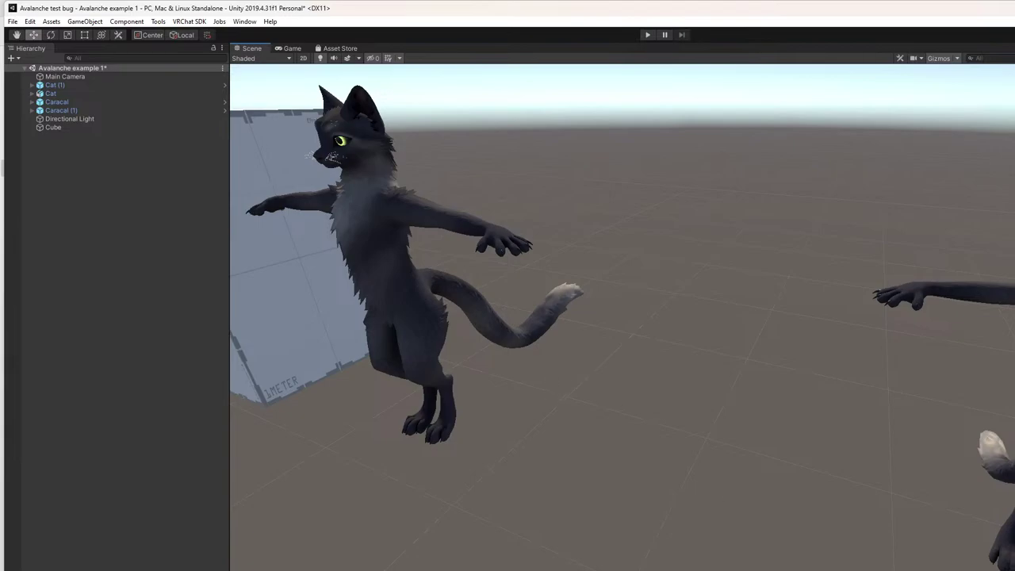
# - Switch to OBS, select the Display Capture source in the preview and try to resize it from its corner
pyautogui.hotkey('alt', 'Tab')
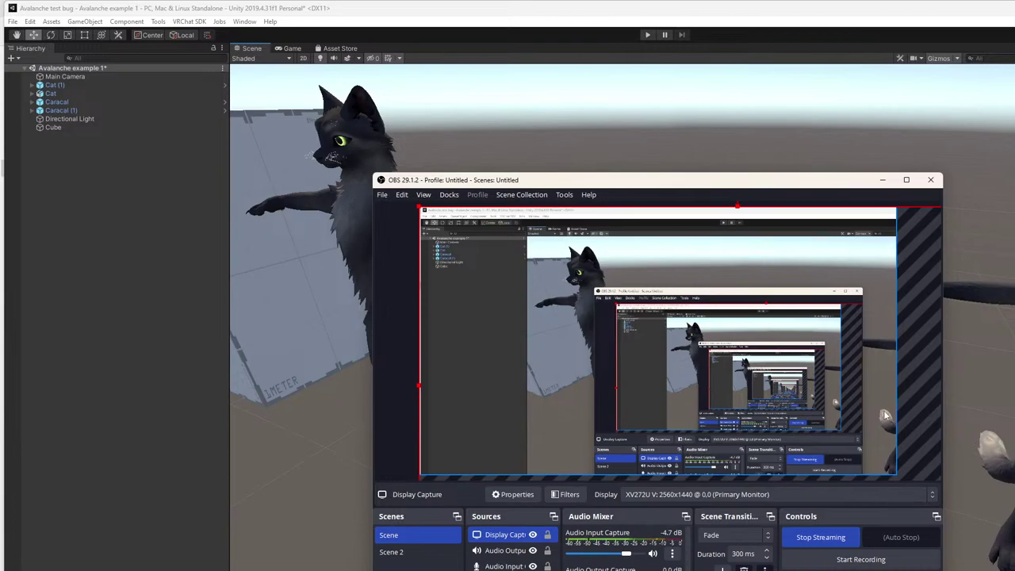
pyautogui.click(912, 210)
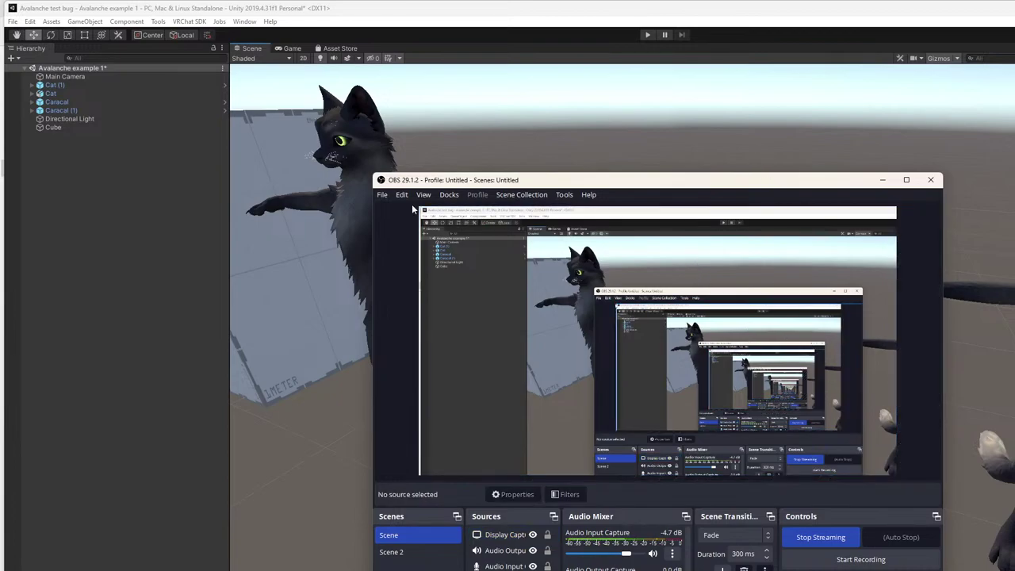
pyautogui.click(513, 288)
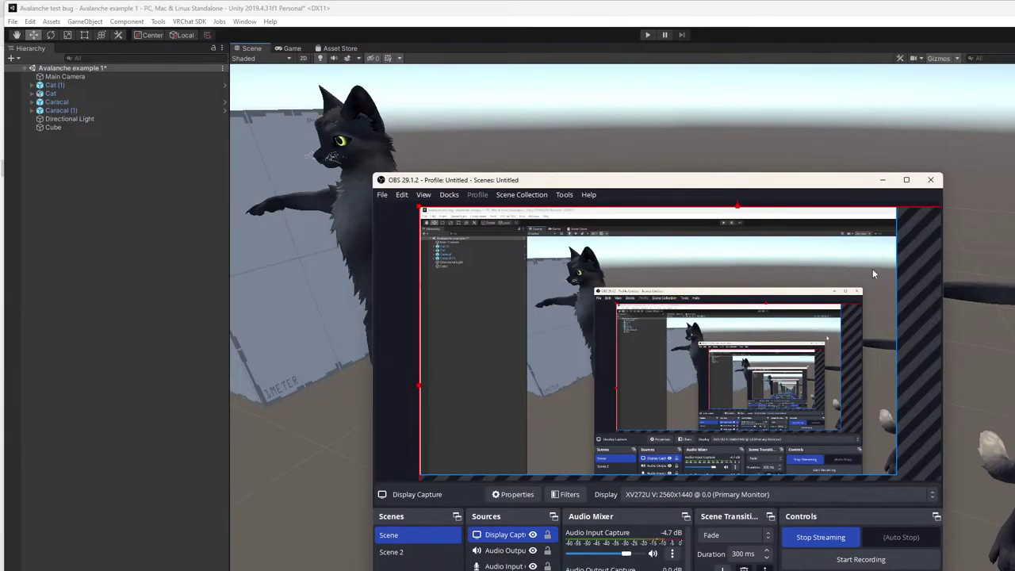
pyautogui.moveTo(416, 203); pyautogui.dragTo(533, 273)
pyautogui.moveTo(676, 358); pyautogui.dragTo(422, 216)
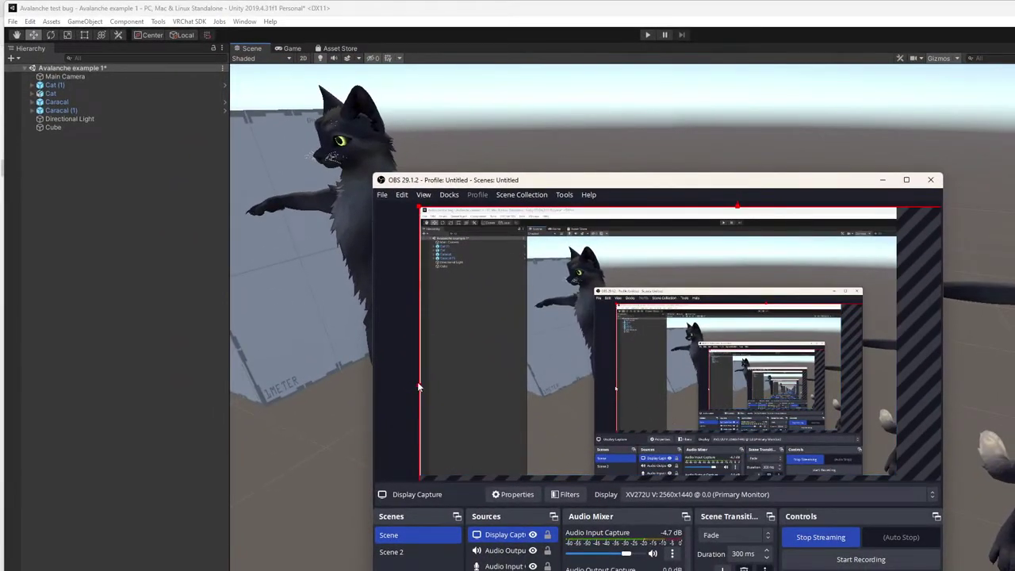
pyautogui.moveTo(415, 205)
pyautogui.mouseDown()
pyautogui.moveTo(594, 283)
pyautogui.moveTo(590, 310)
pyautogui.moveTo(1014, 570)
pyautogui.moveTo(62, 30)
pyautogui.moveTo(416, 224)
pyautogui.mouseUp()
pyautogui.click(907, 180)
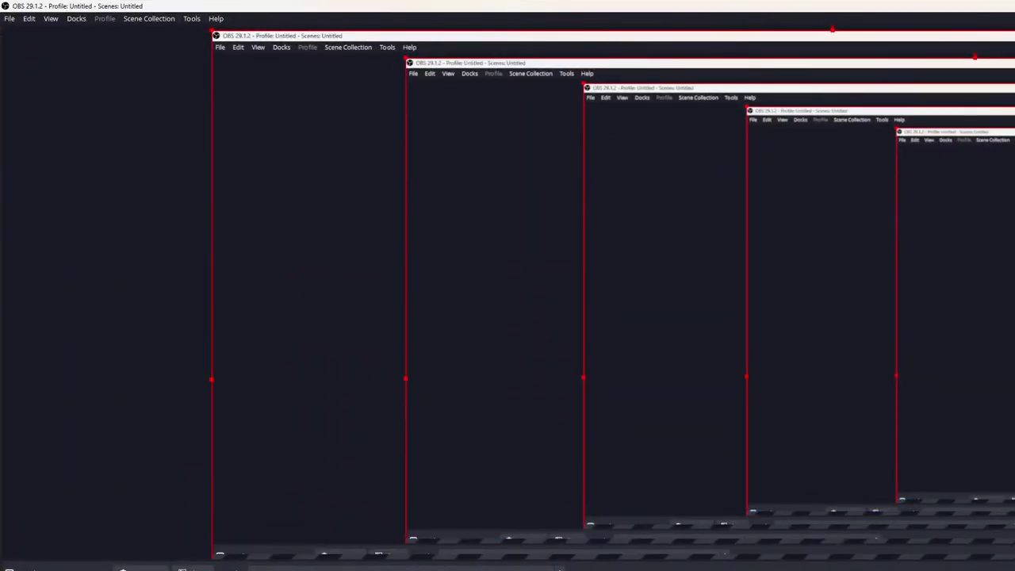
pyautogui.press('super+Down')
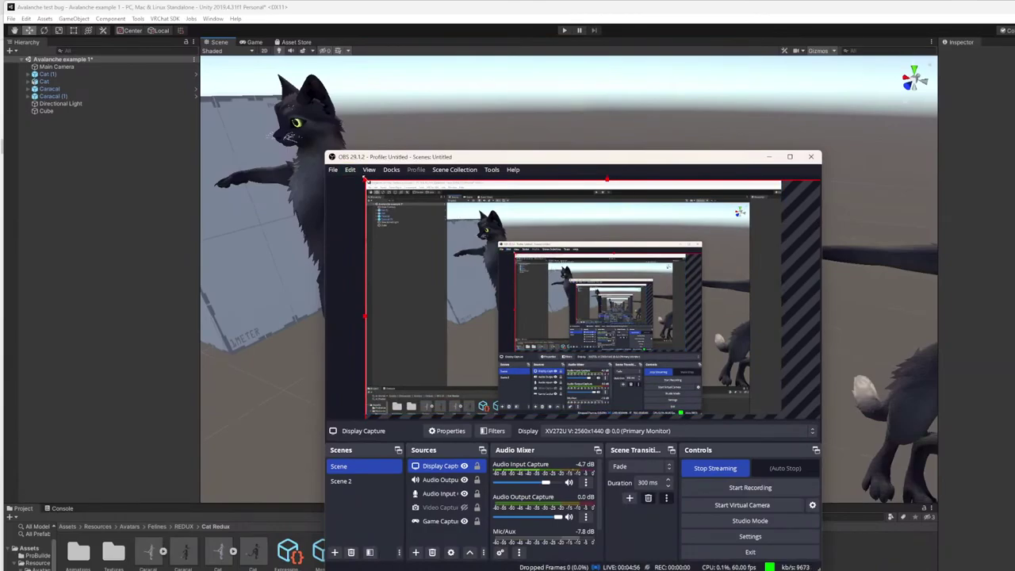
# - Rescale the Display Capture source to the canvas, then enlarge it slightly beyond the canvas edge
pyautogui.moveTo(362, 178); pyautogui.dragTo(508, 261)
pyautogui.moveTo(605, 331); pyautogui.dragTo(468, 250)
pyautogui.moveTo(343, 175); pyautogui.dragTo(339, 175)
pyautogui.moveTo(495, 260); pyautogui.dragTo(547, 290)
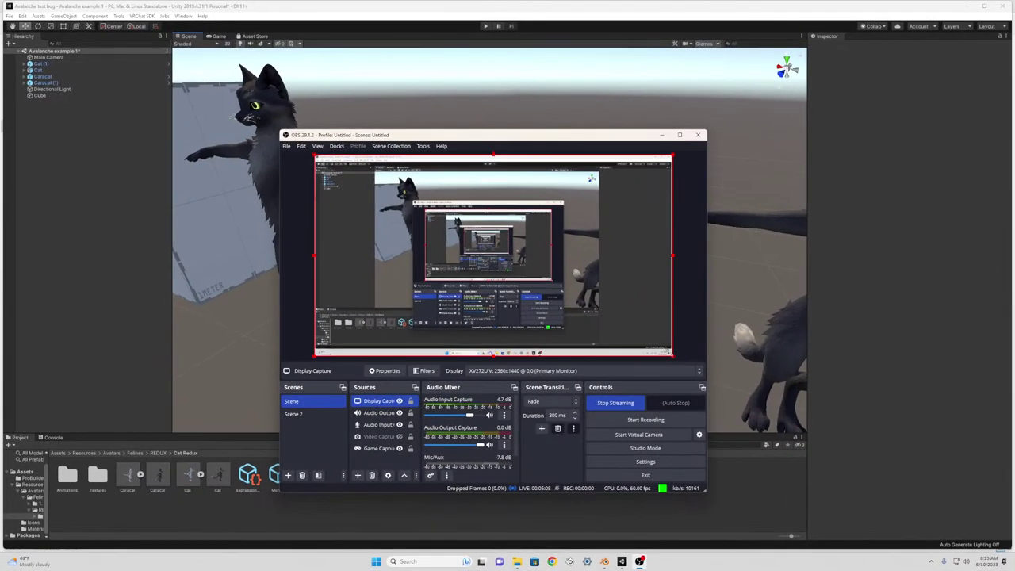
pyautogui.moveTo(672, 356); pyautogui.dragTo(709, 374)
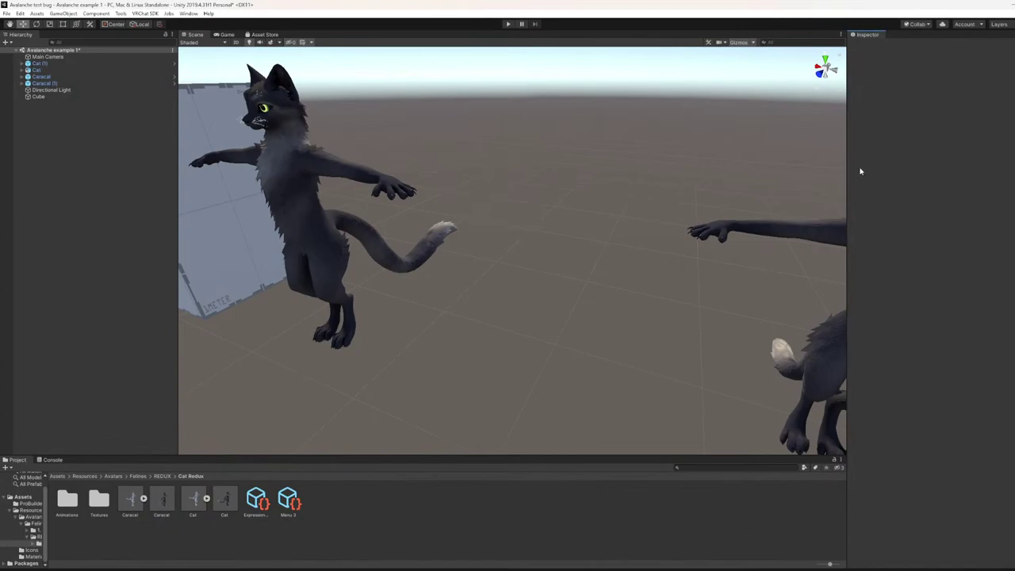
# - Back in Unity, select the Body mesh of Cat (1) and examine the cat's face up close
pyautogui.click(309, 193)
pyautogui.keyDown('alt'); pyautogui.moveTo(408, 152); pyautogui.dragTo(540, 207); pyautogui.keyUp('alt')
pyautogui.moveTo(555, 270); pyautogui.dragTo(610, 228, button='right')
pyautogui.keyDown('alt'); pyautogui.moveTo(609, 228); pyautogui.dragTo(565, 204); pyautogui.keyUp('alt')
pyautogui.press('w')
pyautogui.moveTo(566, 204); pyautogui.dragTo(608, 228, button='right')
pyautogui.press('w')
pyautogui.press('a')
pyautogui.press('w')
pyautogui.press('d')
pyautogui.moveTo(607, 228)
pyautogui.keyDown('alt'); pyautogui.mouseDown()
pyautogui.moveTo(584, 211)
pyautogui.moveTo(594, 222)
pyautogui.mouseUp(); pyautogui.keyUp('alt')
pyautogui.click(611, 228)
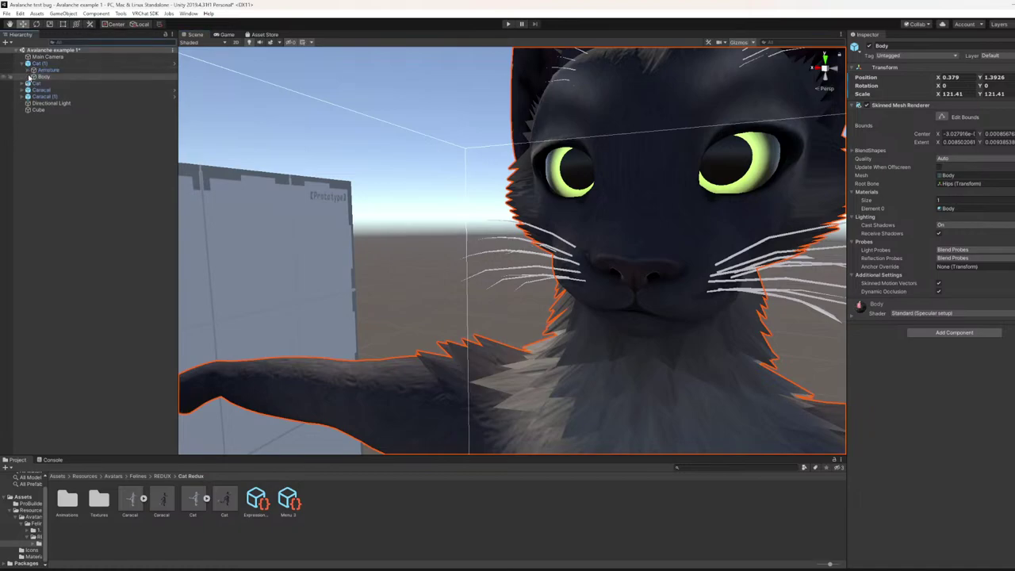
# - Select the whole Cat (1) avatar and inspect it from several angles, including its arm, chest and tail
pyautogui.moveTo(544, 204); pyautogui.dragTo(468, 351, button='right')
pyautogui.click(481, 333)
pyautogui.click(492, 315)
pyautogui.click(587, 265)
pyautogui.moveTo(586, 265); pyautogui.dragTo(489, 233, button='right')
pyautogui.moveTo(557, 241); pyautogui.dragTo(603, 227, button='right')
pyautogui.moveTo(603, 227); pyautogui.dragTo(632, 243)
pyautogui.moveTo(632, 244); pyautogui.dragTo(544, 9, button='right')
pyautogui.keyDown('alt'); pyautogui.moveTo(543, 9); pyautogui.dragTo(297, 527); pyautogui.keyUp('alt')
pyautogui.moveTo(298, 528); pyautogui.dragTo(849, 103, button='right')
pyautogui.press('w')
pyautogui.press('d')
pyautogui.moveTo(912, 16); pyautogui.dragTo(784, 210, button='right')
pyautogui.press('s')
pyautogui.press('a')
pyautogui.press('a')
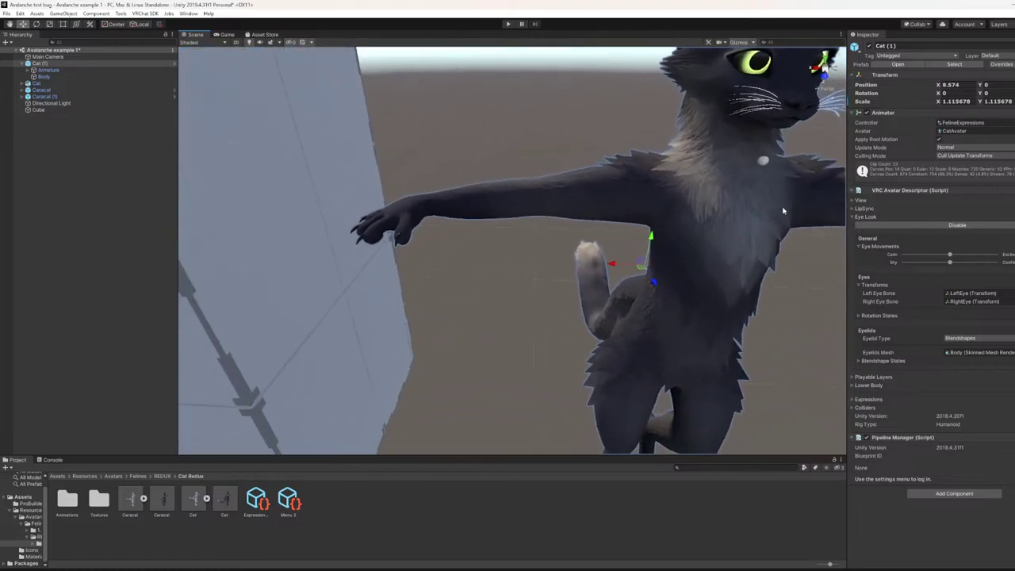
# - Examine the Cat (1) avatar's head up close, including its ears, cheek fur, eyes and whiskers
pyautogui.moveTo(704, 251); pyautogui.dragTo(673, 235, button='right')
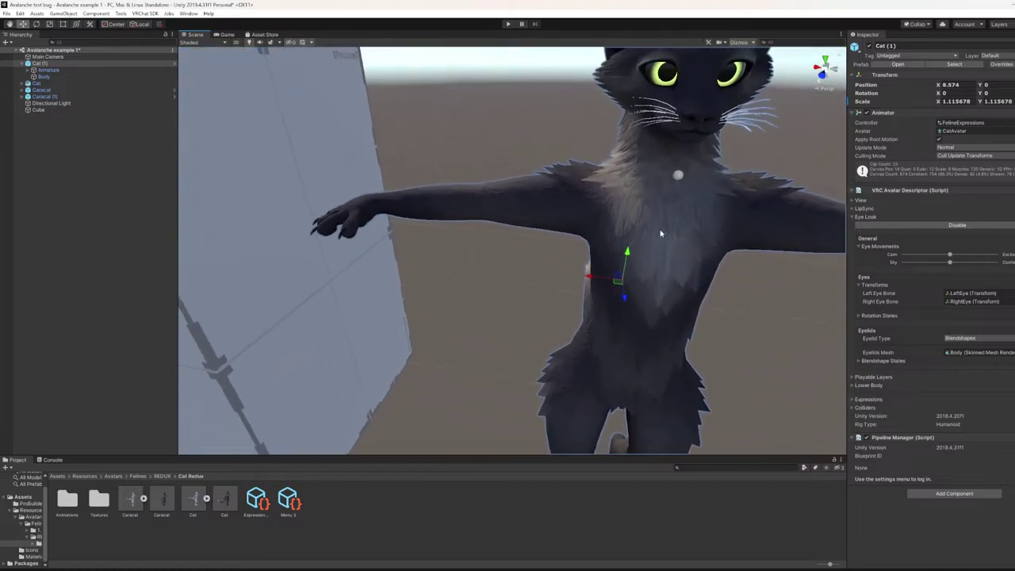
pyautogui.moveTo(659, 270); pyautogui.dragTo(504, 223, button='right')
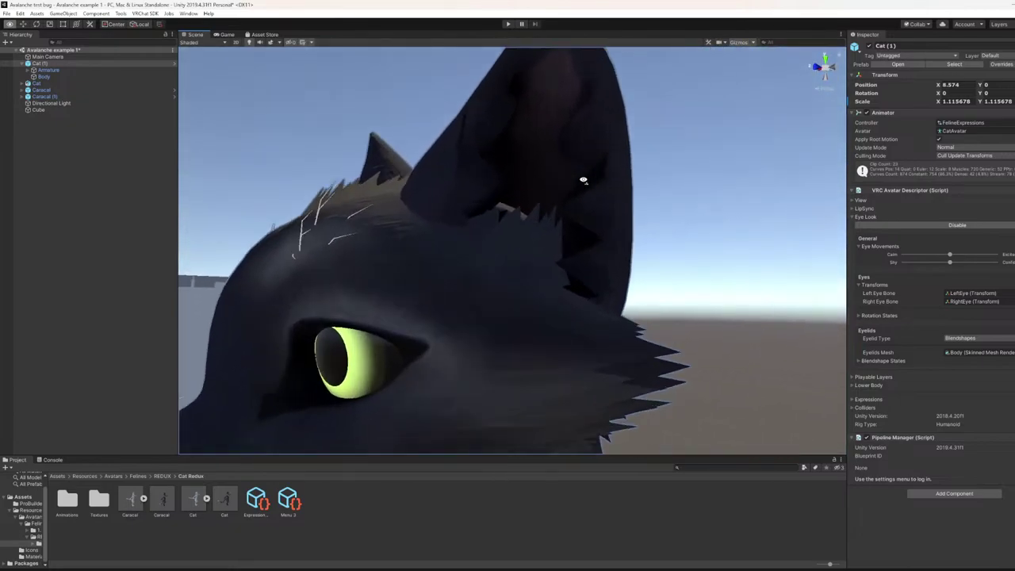
pyautogui.moveTo(584, 181); pyautogui.dragTo(706, 230, button='right')
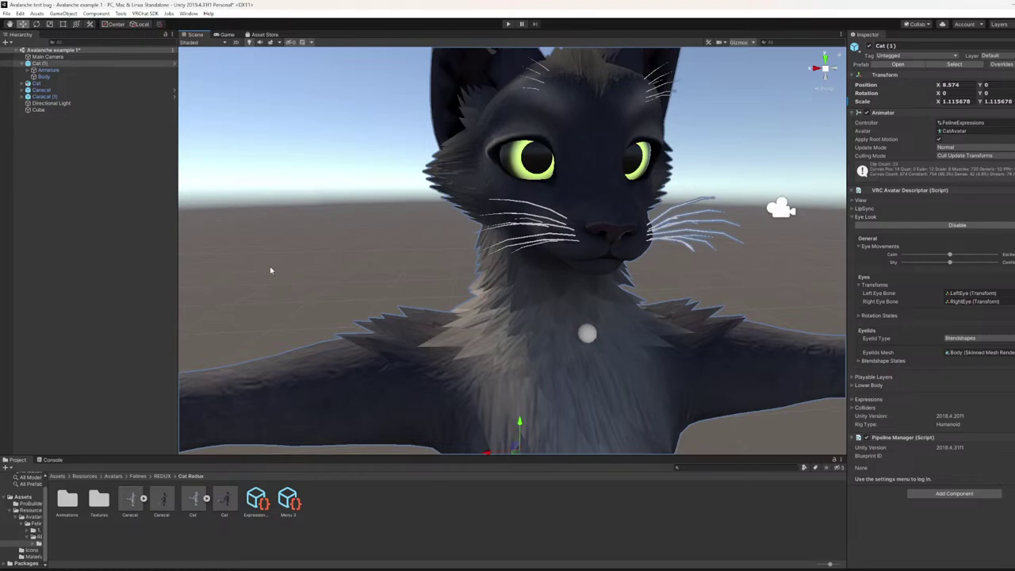
pyautogui.moveTo(542, 271); pyautogui.dragTo(599, 251, button='right')
pyautogui.keyDown('alt'); pyautogui.moveTo(600, 252); pyautogui.dragTo(568, 265); pyautogui.keyUp('alt')
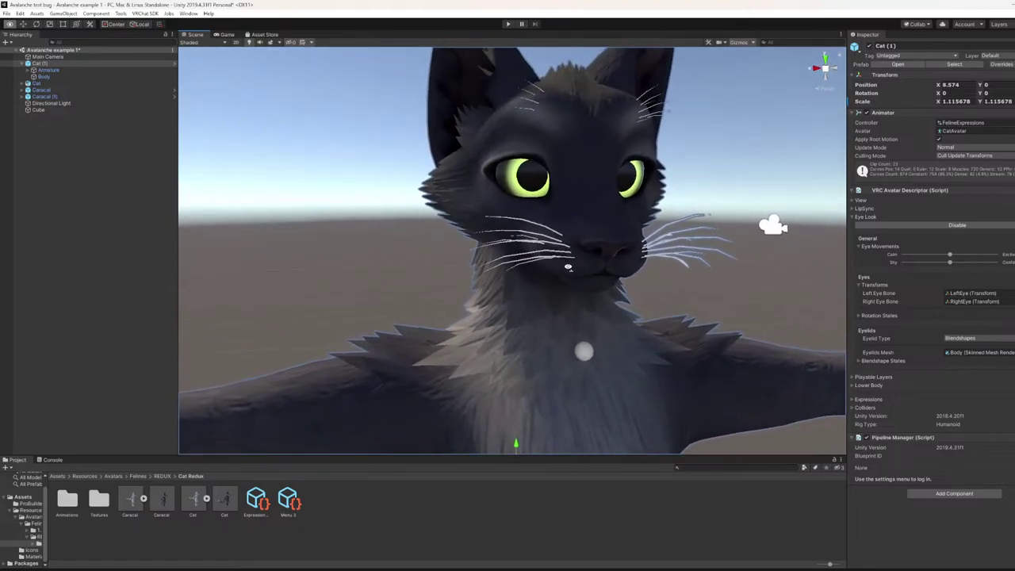
# - Inspect the inside of the Cat (1) avatar's head, examining the teeth, tongue and mouth interior
pyautogui.keyDown('alt'); pyautogui.moveTo(573, 270); pyautogui.dragTo(686, 402); pyautogui.keyUp('alt')
pyautogui.scroll(4, 587, 269)
pyautogui.moveTo(686, 403); pyautogui.dragTo(778, 409, button='right')
pyautogui.keyDown('alt'); pyautogui.moveTo(805, 381); pyautogui.dragTo(964, 336); pyautogui.keyUp('alt')
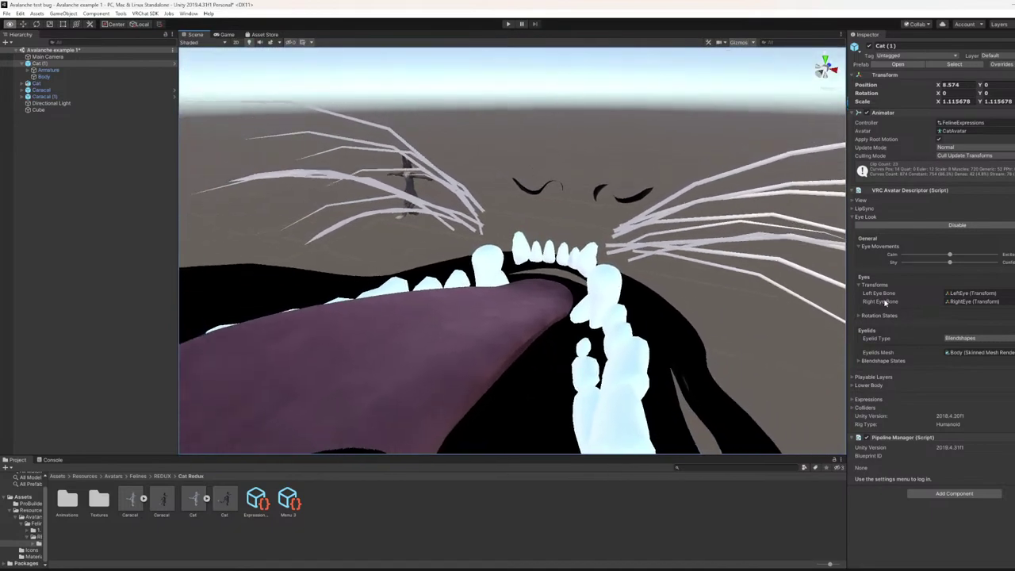
pyautogui.moveTo(556, 286); pyautogui.dragTo(686, 91, button='right')
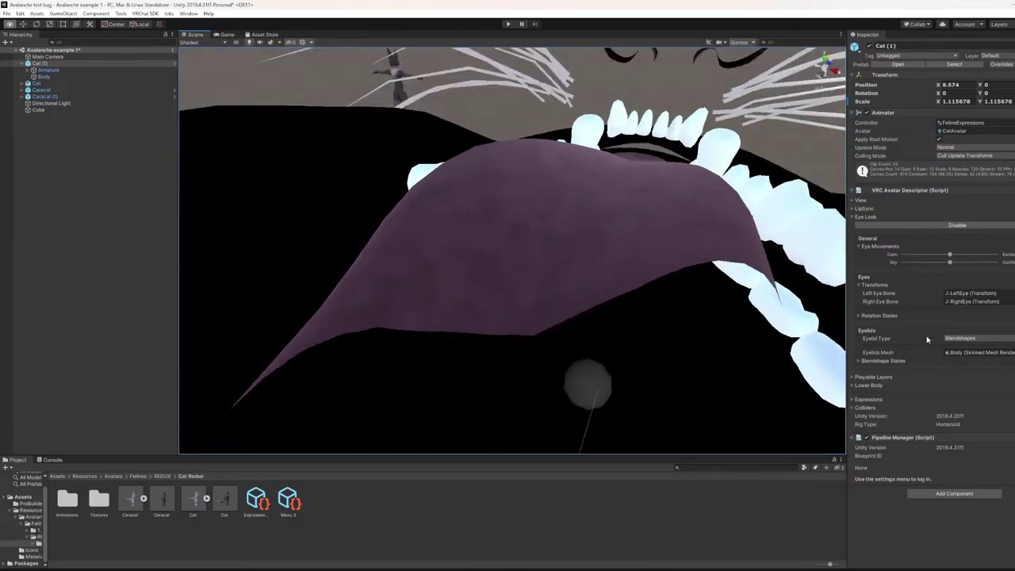
pyautogui.moveTo(927, 340); pyautogui.dragTo(887, 293, button='right')
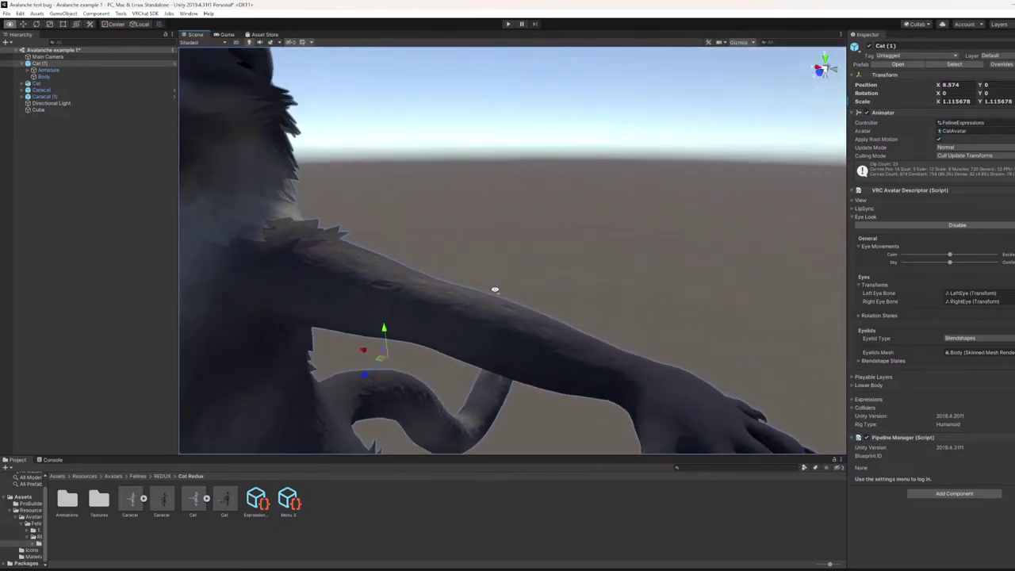
# - Display the scene in Wireframe shading mode and examine the mesh of the cat's ears and head
pyautogui.moveTo(522, 311); pyautogui.dragTo(810, 318, button='right')
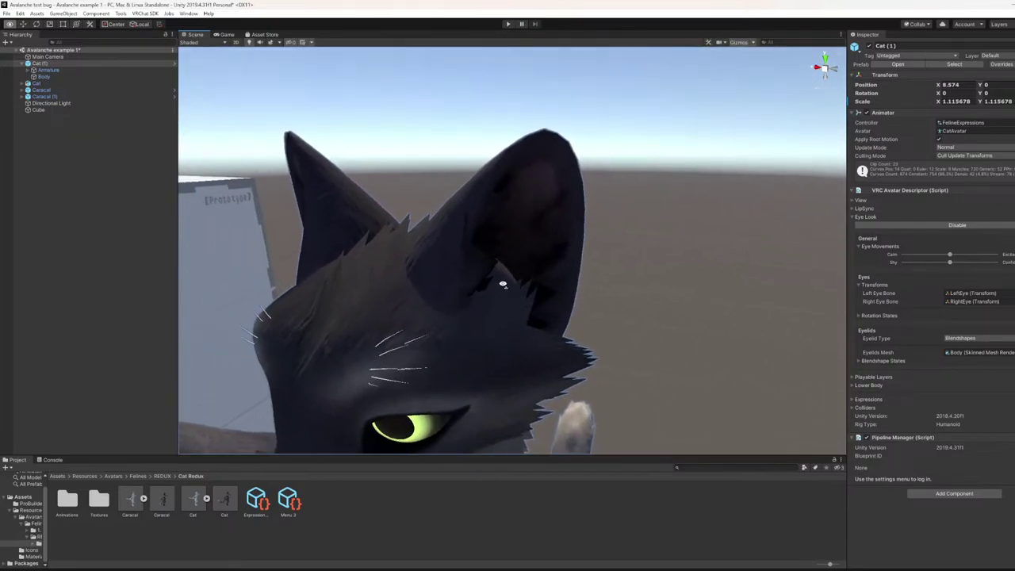
pyautogui.moveTo(514, 270); pyautogui.dragTo(523, 272, button='right')
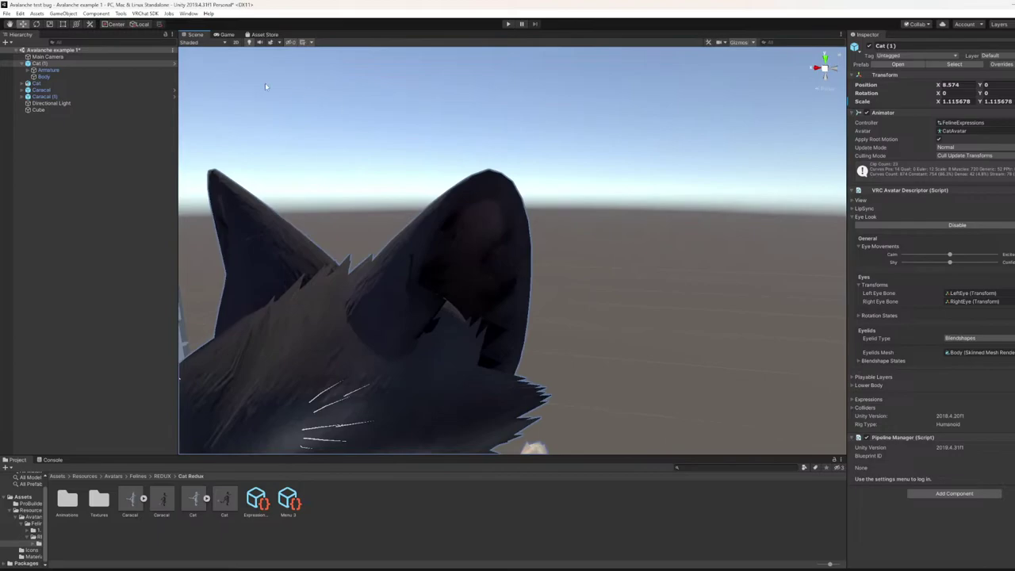
pyautogui.click(205, 42)
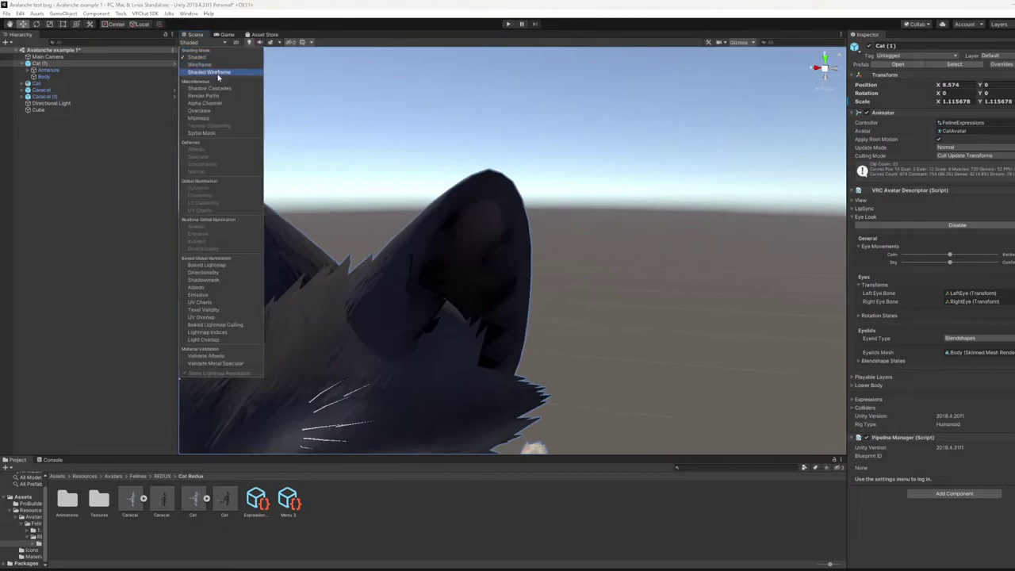
pyautogui.click(202, 64)
pyautogui.moveTo(413, 294)
pyautogui.mouseDown(button='right')
pyautogui.moveTo(461, 343)
pyautogui.moveTo(444, 399)
pyautogui.moveTo(425, 399)
pyautogui.moveTo(394, 372)
pyautogui.moveTo(427, 399)
pyautogui.moveTo(448, 463)
pyautogui.mouseUp(button='right')
pyautogui.moveTo(474, 356)
pyautogui.mouseDown(button='right')
pyautogui.moveTo(480, 335)
pyautogui.moveTo(447, 325)
pyautogui.moveTo(449, 337)
pyautogui.moveTo(426, 305)
pyautogui.moveTo(449, 290)
pyautogui.moveTo(410, 304)
pyautogui.moveTo(389, 338)
pyautogui.moveTo(374, 295)
pyautogui.moveTo(451, 274)
pyautogui.moveTo(452, 286)
pyautogui.moveTo(385, 209)
pyautogui.moveTo(421, 247)
pyautogui.moveTo(492, 230)
pyautogui.moveTo(449, 229)
pyautogui.moveTo(445, 198)
pyautogui.moveTo(437, 215)
pyautogui.moveTo(449, 251)
pyautogui.moveTo(509, 209)
pyautogui.moveTo(476, 243)
pyautogui.moveTo(418, 272)
pyautogui.moveTo(275, 405)
pyautogui.moveTo(373, 301)
pyautogui.moveTo(414, 276)
pyautogui.moveTo(327, 372)
pyautogui.mouseUp(button='right')
# - Change the Scene view to Shaded Wireframe and look over the cat's head and ears
pyautogui.click(202, 42)
pyautogui.click(213, 71)
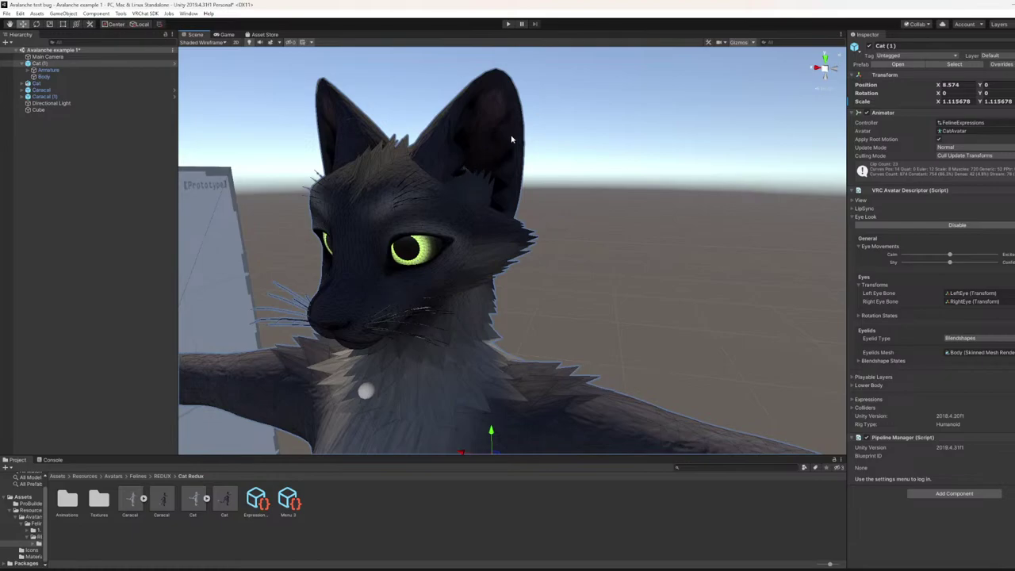
pyautogui.moveTo(535, 115); pyautogui.dragTo(558, 84, button='right')
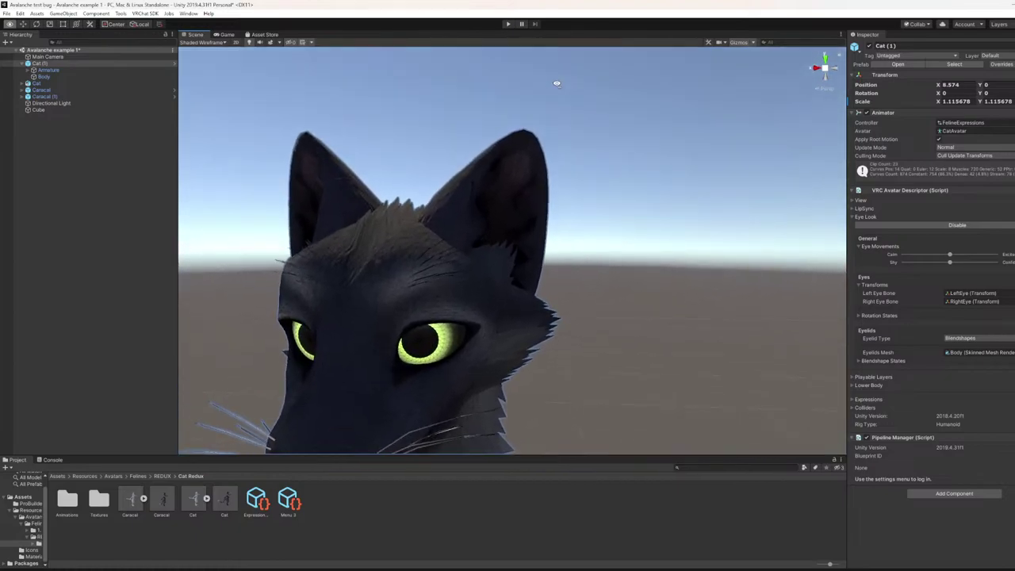
# - Set the Scene view back to Wireframe and inspect the polygons of the cat's ear up close
pyautogui.click(220, 42)
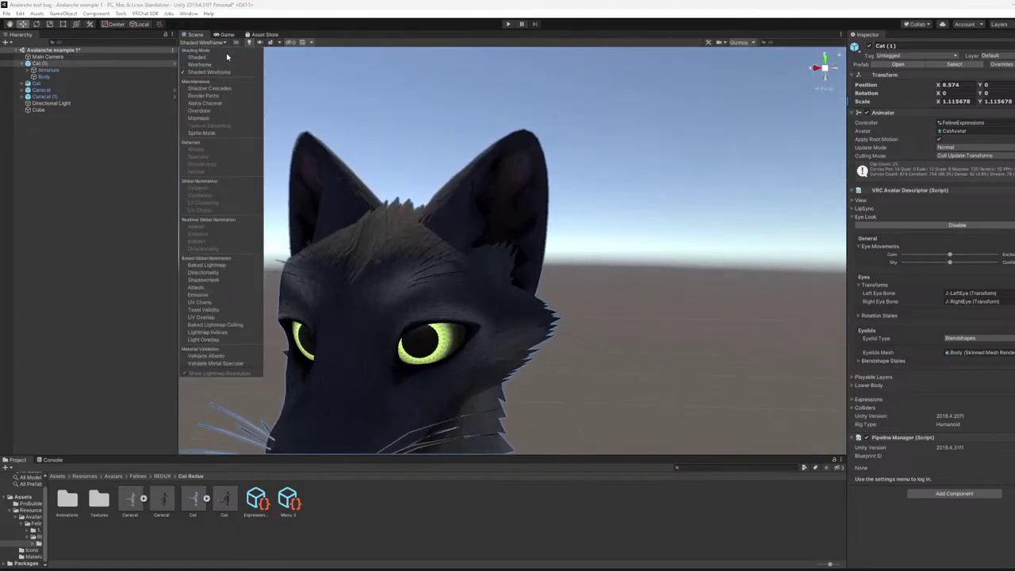
pyautogui.click(225, 65)
pyautogui.moveTo(439, 140)
pyautogui.mouseDown(button='right')
pyautogui.moveTo(420, 113)
pyautogui.moveTo(456, 126)
pyautogui.mouseUp(button='right')
pyautogui.press('w')
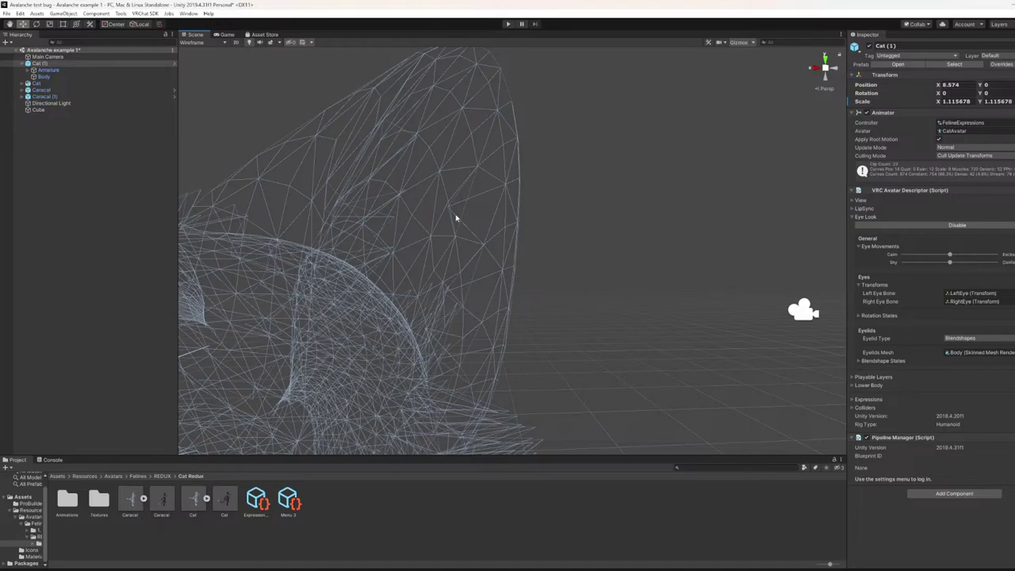
pyautogui.keyDown('alt'); pyautogui.moveTo(472, 217); pyautogui.dragTo(410, 259); pyautogui.keyUp('alt')
pyautogui.moveTo(409, 258); pyautogui.dragTo(415, 236, button='right')
# - Return the Scene view to Shaded Wireframe, view the cat's upper body and switch to Blender
pyautogui.click(226, 44)
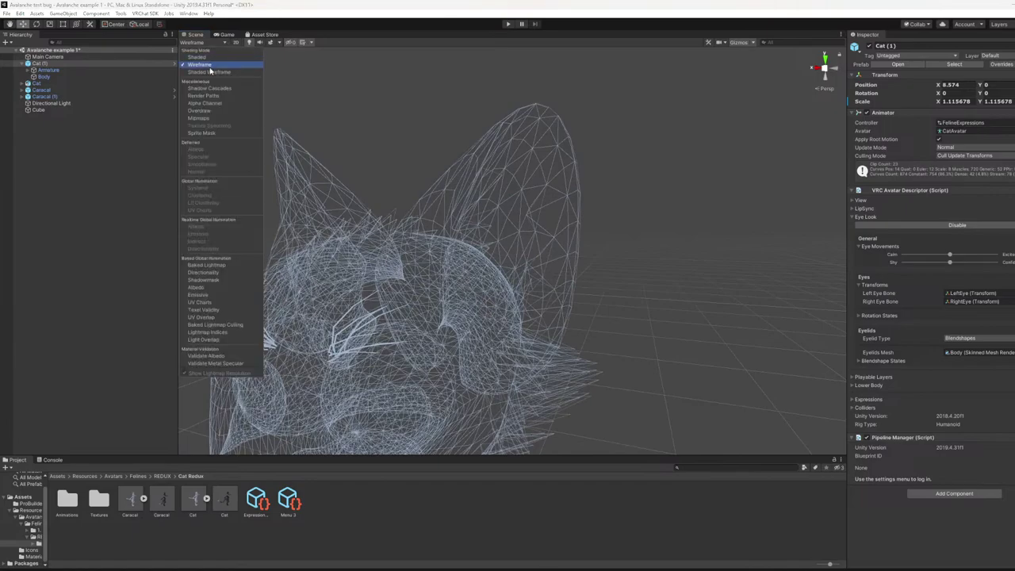
pyautogui.click(210, 74)
pyautogui.moveTo(435, 178); pyautogui.dragTo(444, 206, button='right')
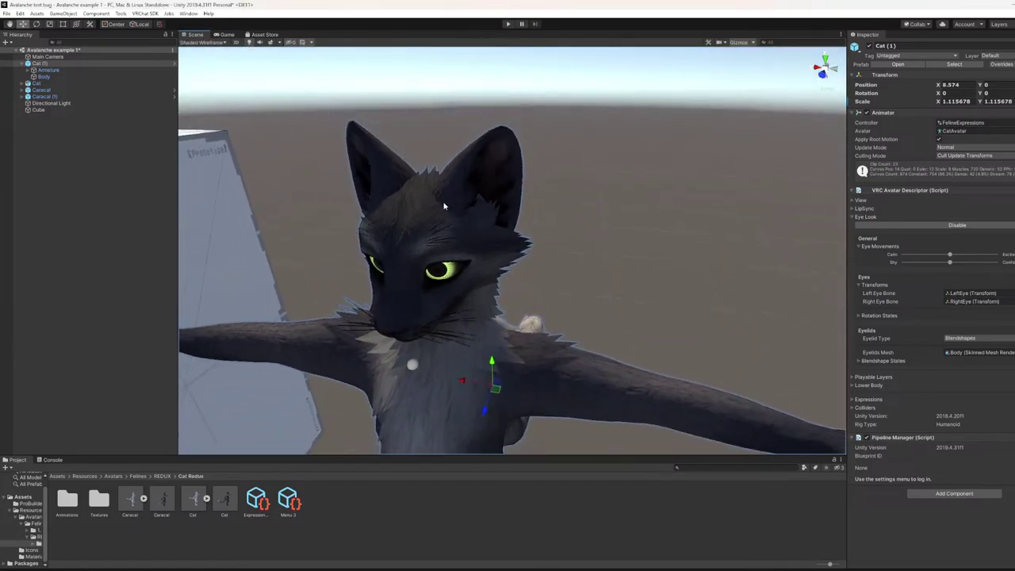
pyautogui.moveTo(669, 569)
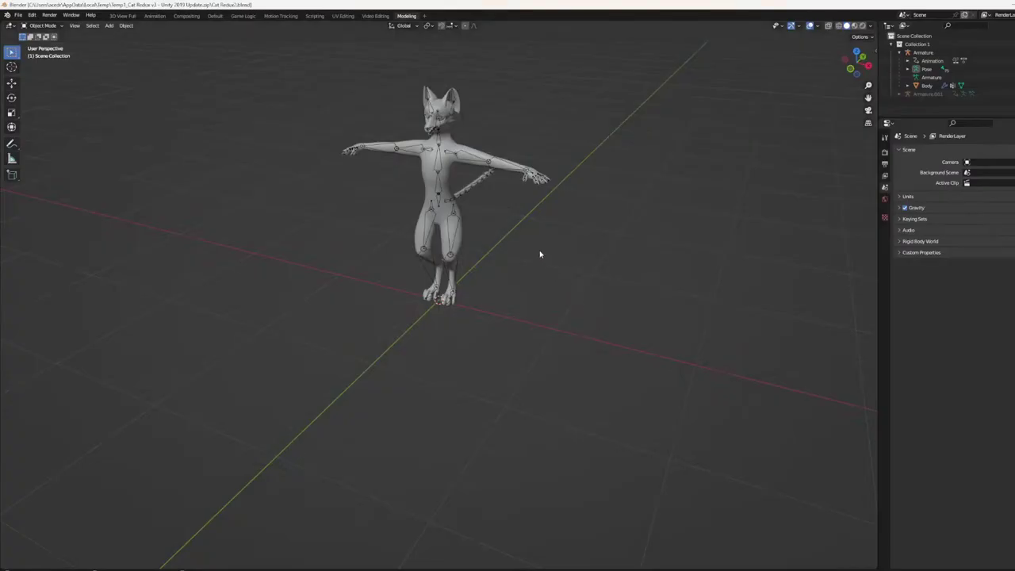
# - Look over the rigged cat model in Blender from the front and from above
pyautogui.moveTo(503, 184); pyautogui.dragTo(534, 167, button='middle')
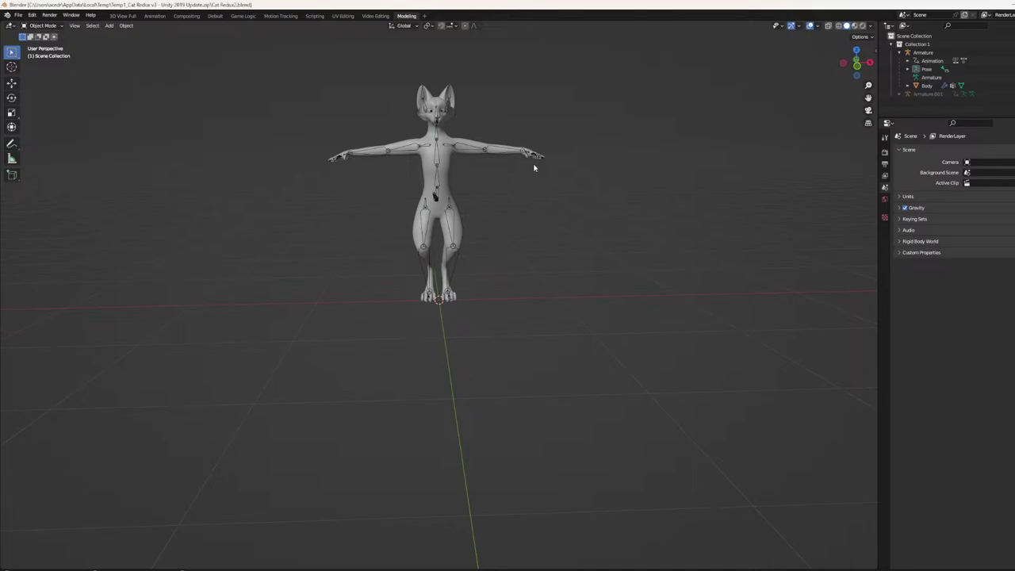
pyautogui.scroll(2, 504, 186)
pyautogui.rightClick(495, 188)
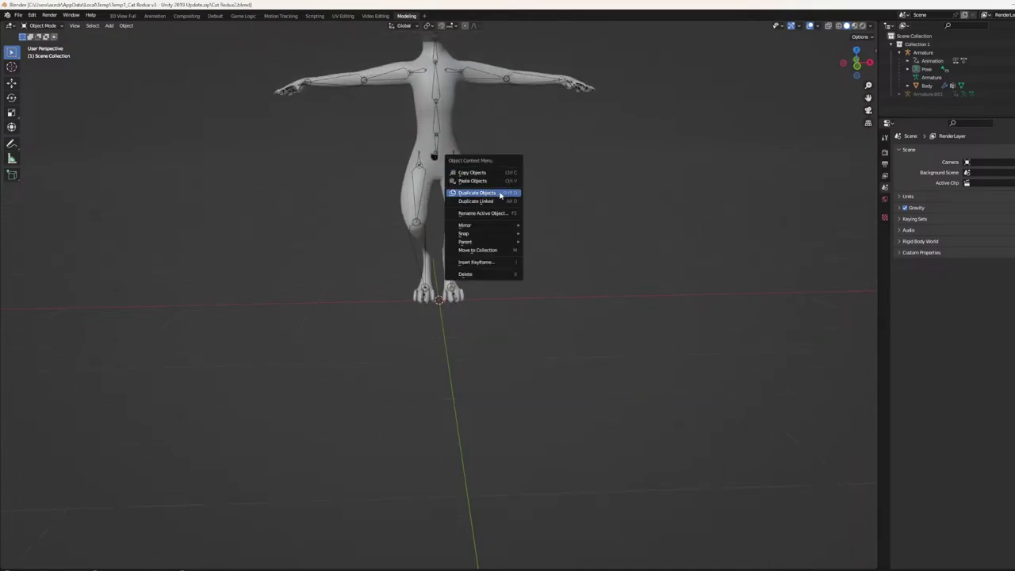
pyautogui.moveTo(521, 147); pyautogui.dragTo(496, 192, button='middle')
pyautogui.moveTo(460, 181); pyautogui.dragTo(508, 192, button='middle')
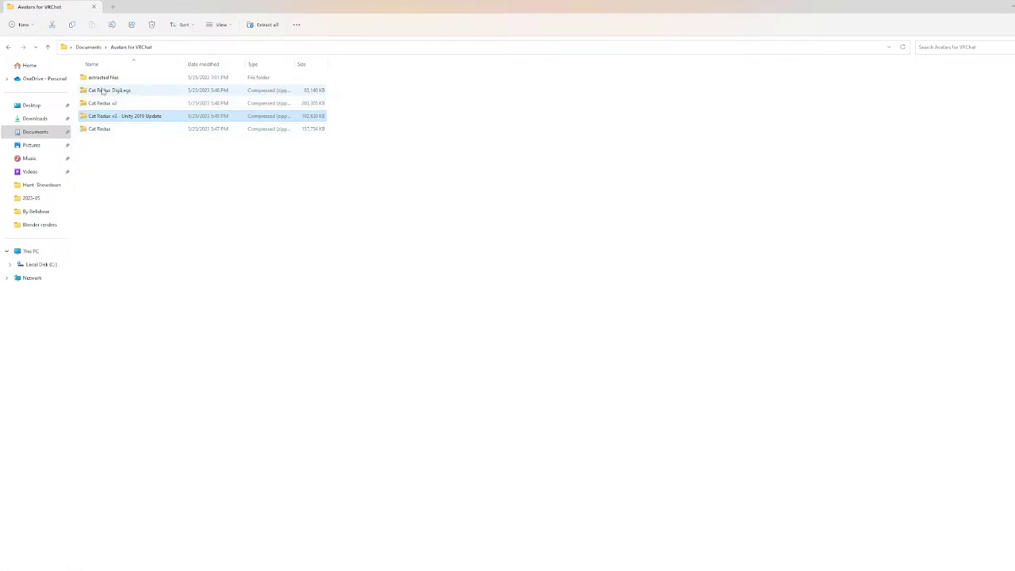
# - Switch to File Explorer and check the contents of the Cat Redux v3 - Unity 2019 Update archive, returning to Avatars for VRChat
pyautogui.doubleClick(119, 116)
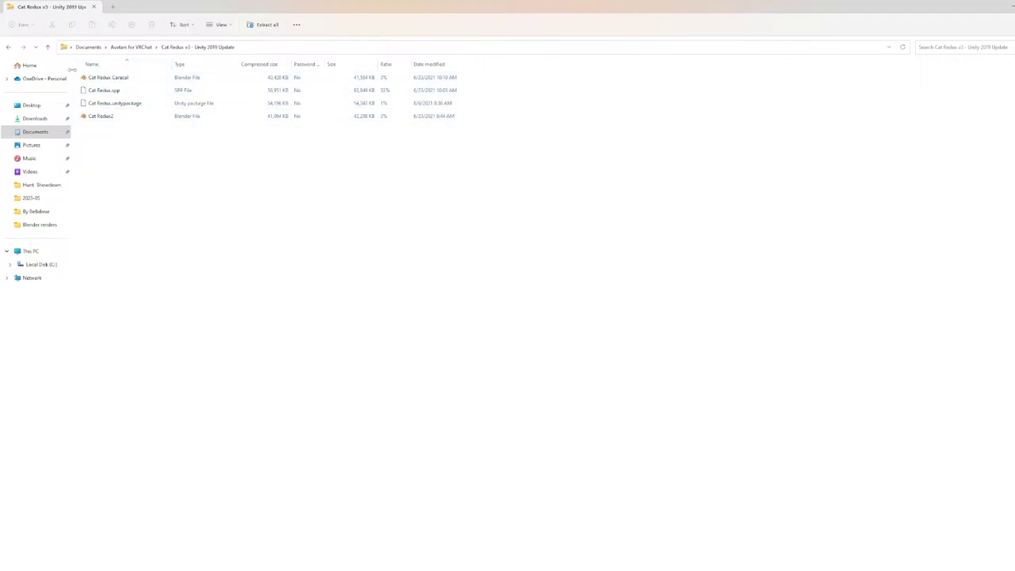
pyautogui.click(9, 49)
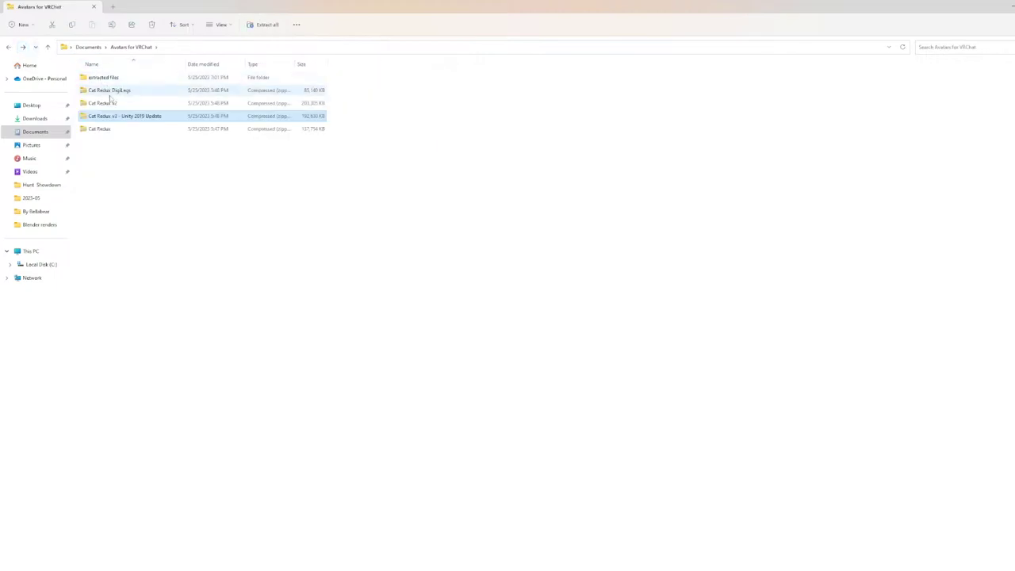
pyautogui.doubleClick(153, 117)
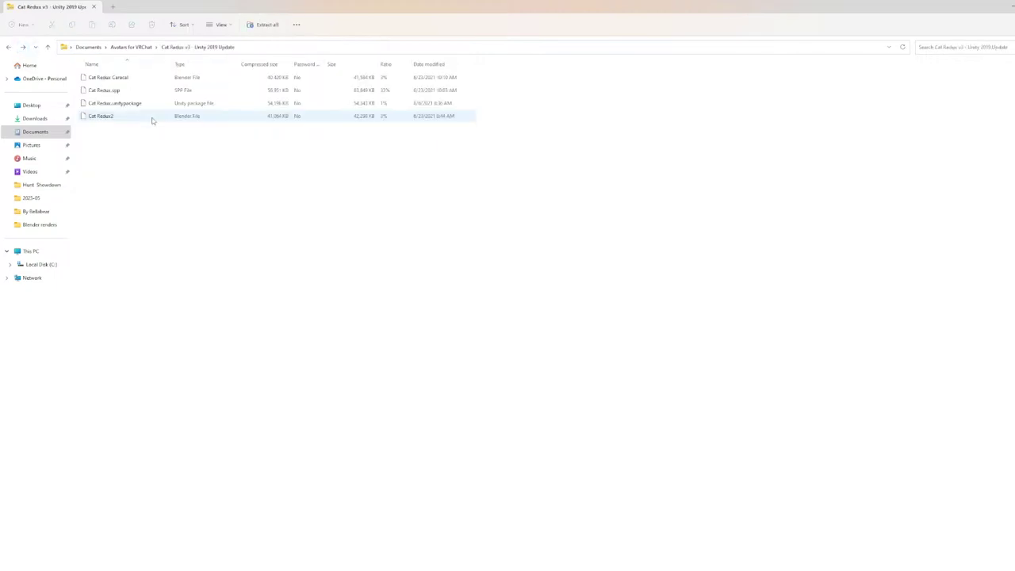
pyautogui.click(8, 49)
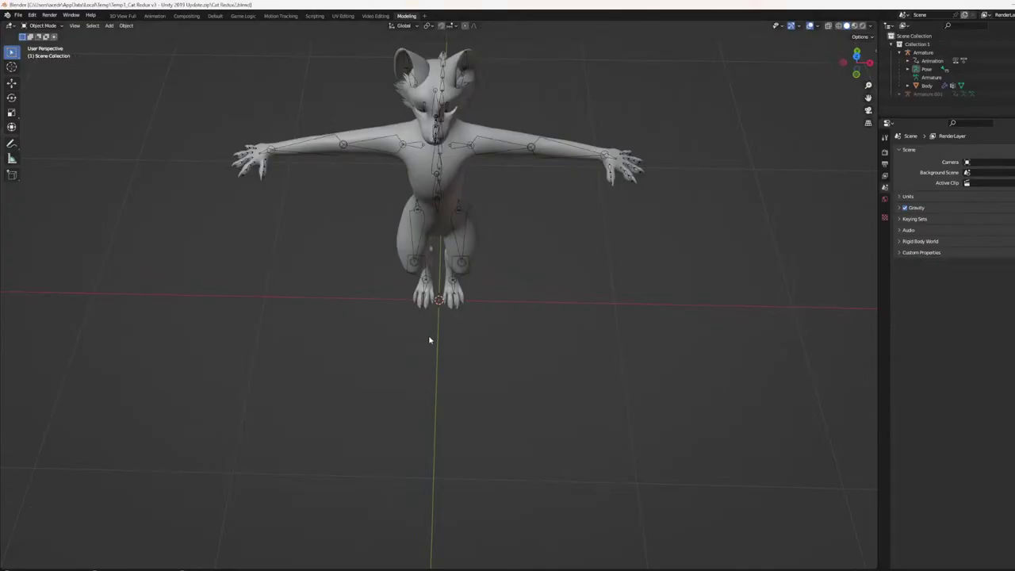
# - Return to Blender, look over the cat's body and view the model in the Default workspace
pyautogui.rightClick(469, 249)
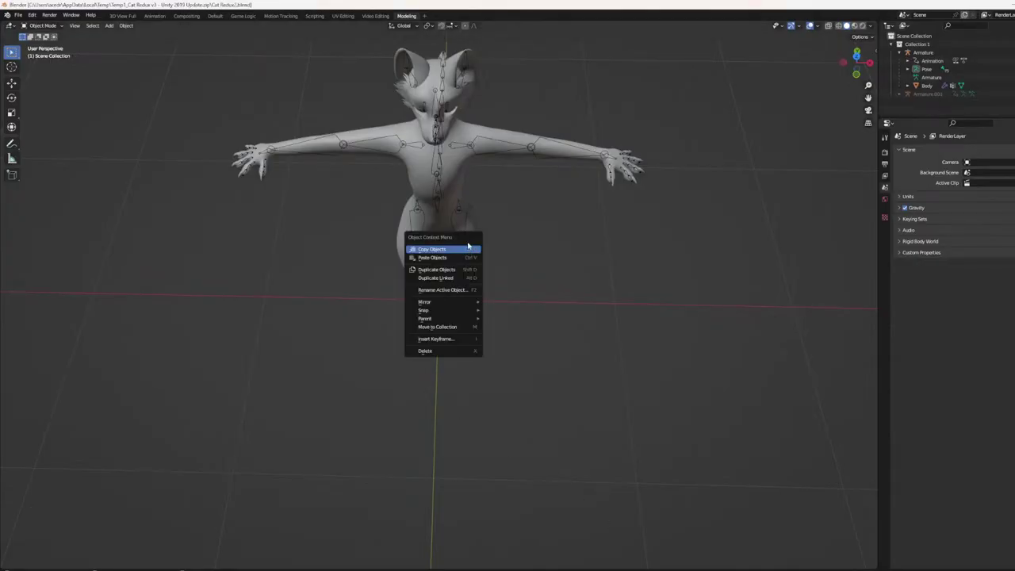
pyautogui.scroll(1, 513, 238)
pyautogui.moveTo(512, 238); pyautogui.dragTo(514, 204, button='middle')
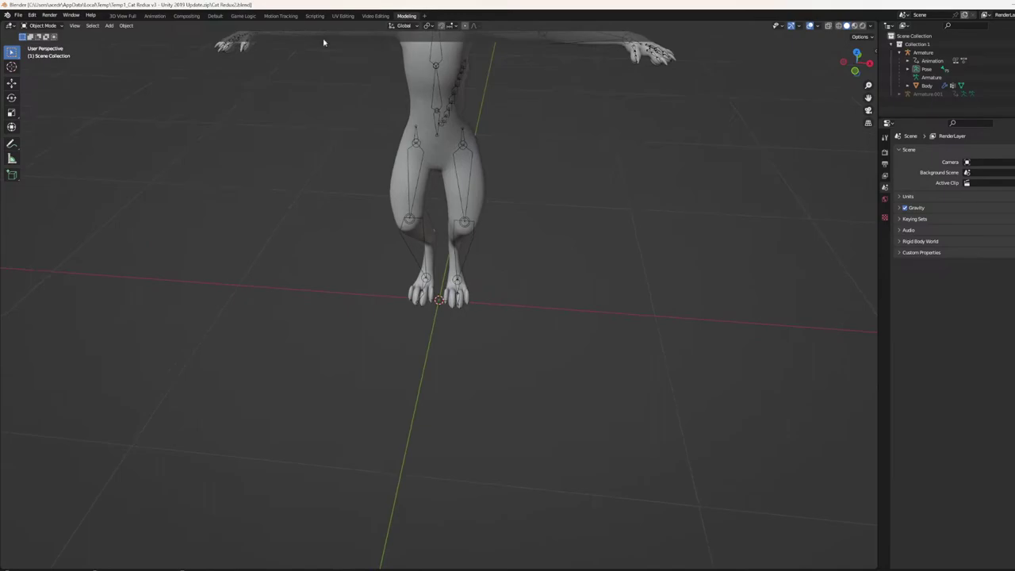
pyautogui.click(214, 16)
pyautogui.moveTo(426, 227); pyautogui.dragTo(400, 346, button='middle')
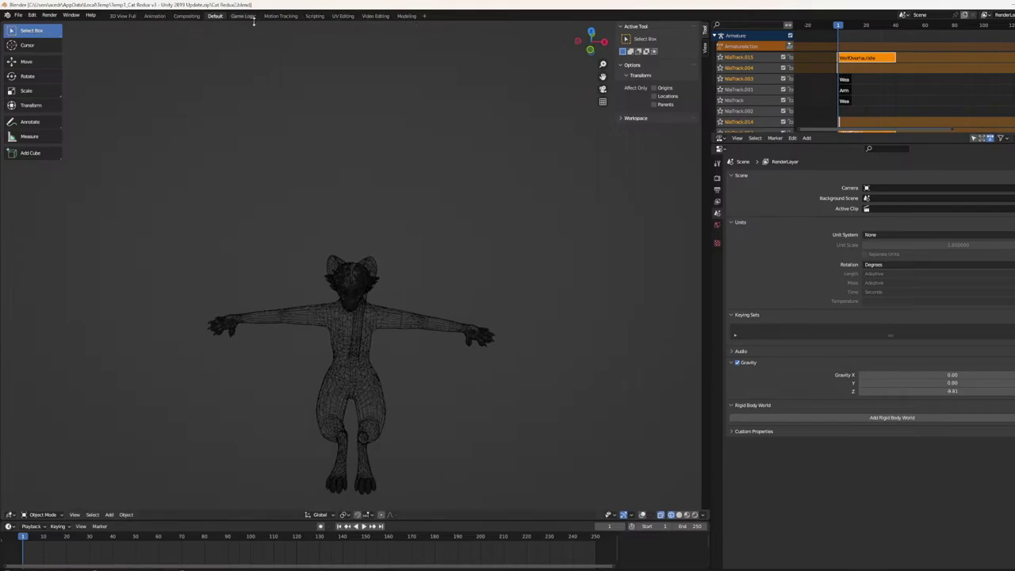
# - Show the 3D View Full workspace and inspect the cat model up close
pyautogui.click(129, 17)
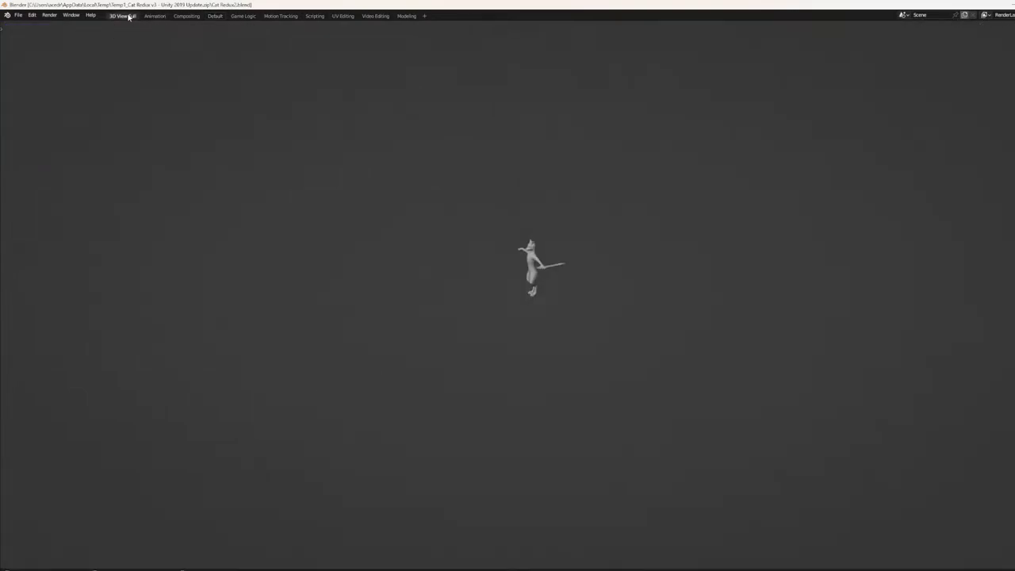
pyautogui.scroll(5, 551, 233)
pyautogui.scroll(6, 557, 222)
pyautogui.scroll(-5, 556, 227)
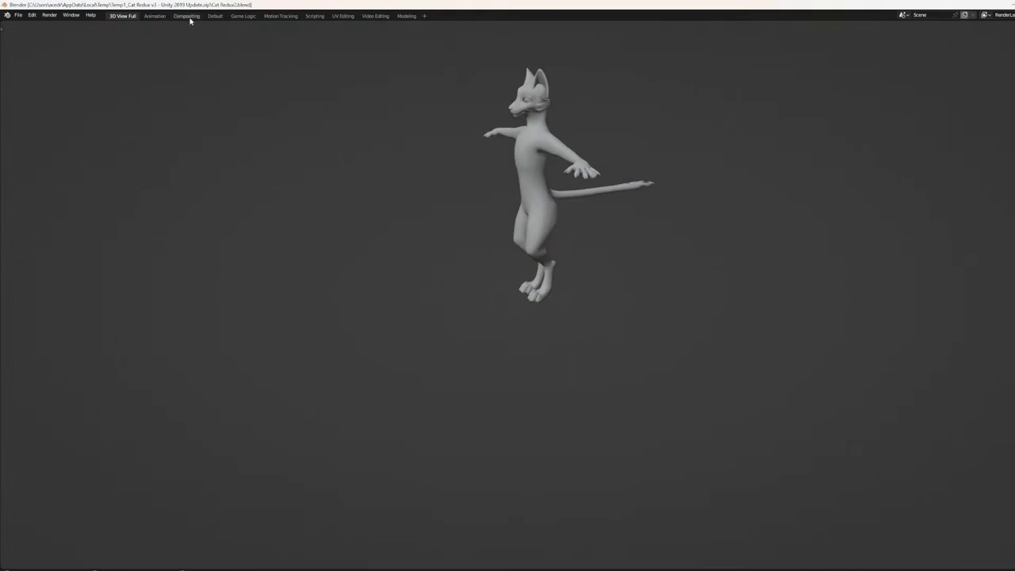
# - Look at the cat in the Animation workspace and bring up the Compositing workspace
pyautogui.click(155, 16)
pyautogui.scroll(11, 687, 240)
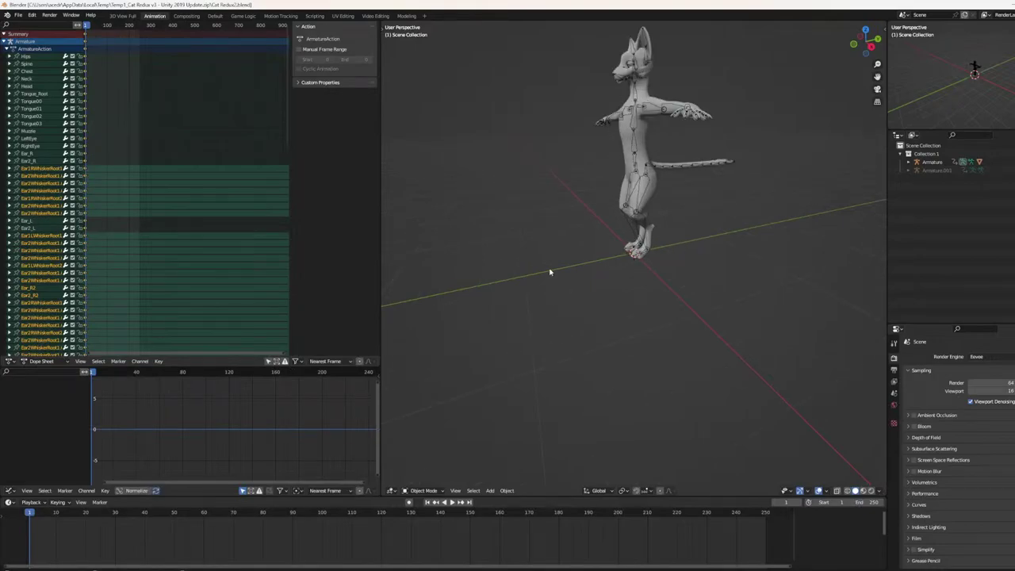
pyautogui.click(193, 17)
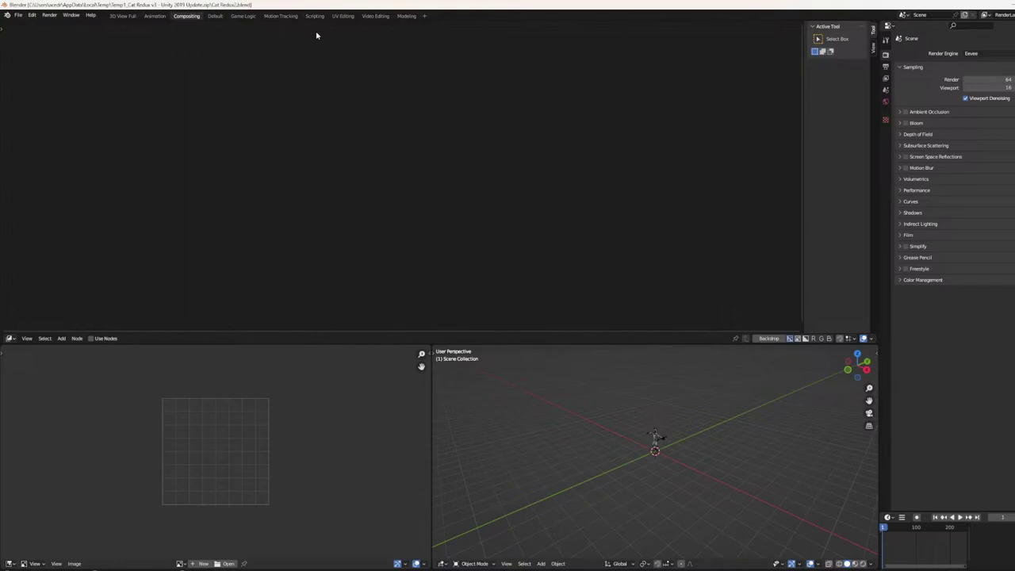
# - Add the general Sculpting workspace to the file and return to the Modeling workspace
pyautogui.click(424, 17)
pyautogui.moveTo(396, 32)
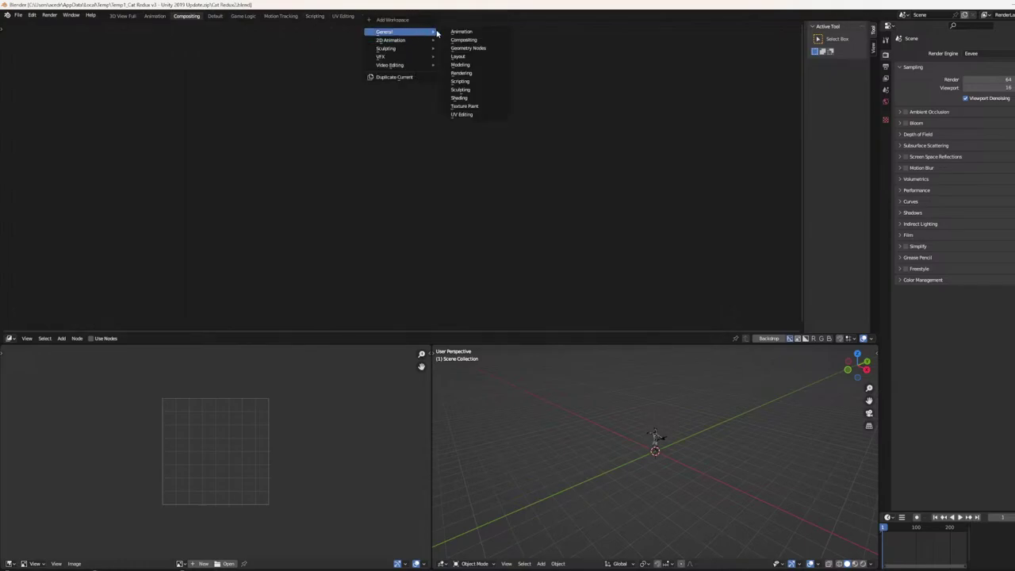
pyautogui.click(486, 89)
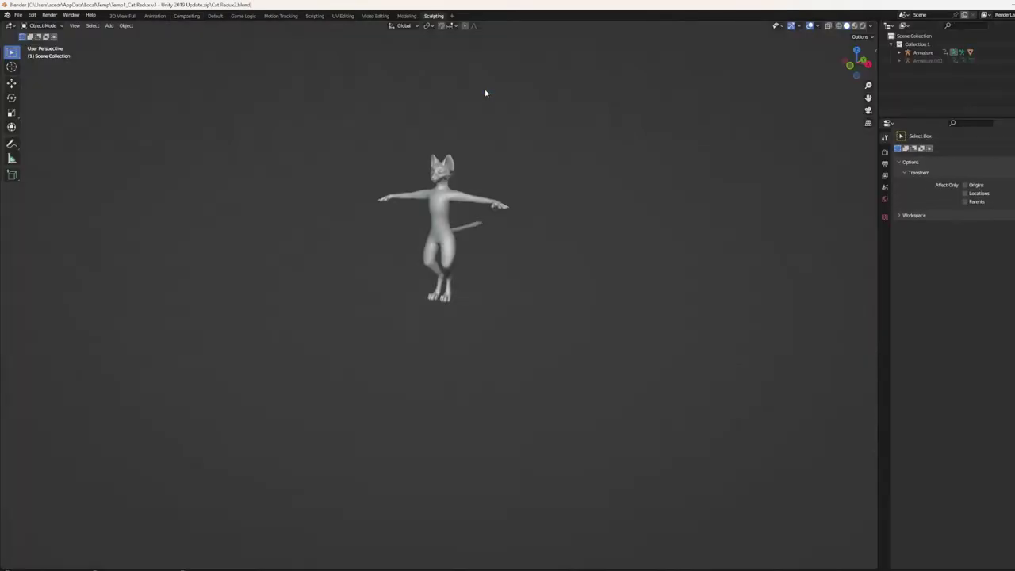
pyautogui.click(407, 16)
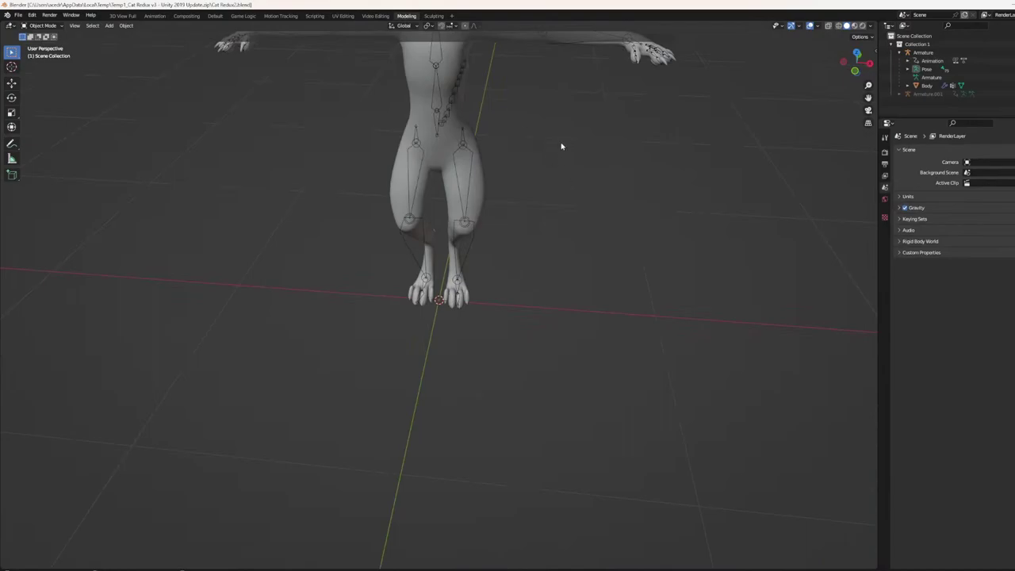
# - Bring the cat's head and shoulders into close three-quarter view in the Modeling workspace
pyautogui.moveTo(564, 150); pyautogui.dragTo(680, 553, button='middle')
pyautogui.scroll(5, 508, 199)
pyautogui.scroll(-3, 517, 220)
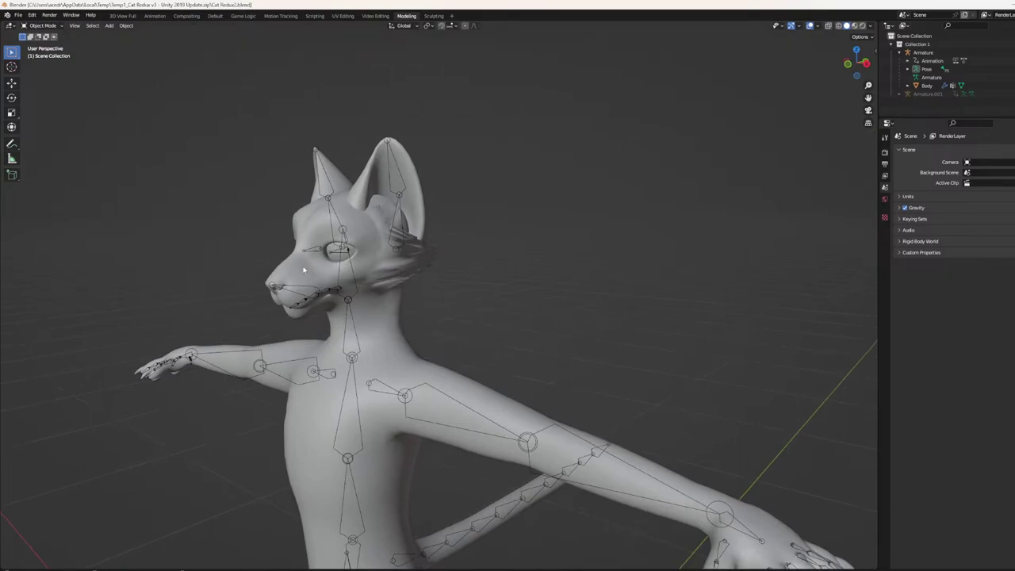
# - Switch to Unity and inspect the cat avatar's head from several angles in the Scene view
pyautogui.moveTo(650, 568)
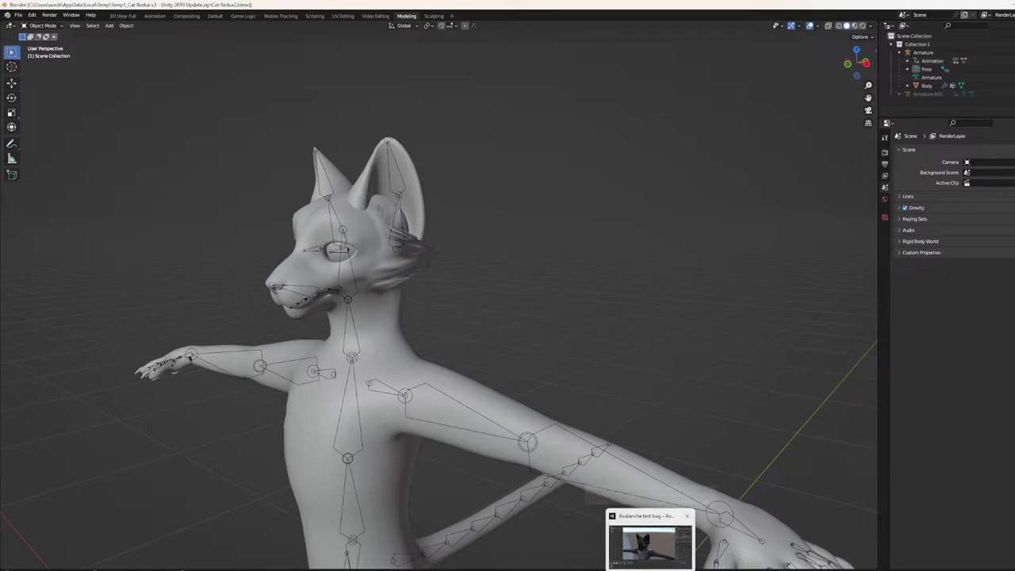
pyautogui.click(632, 568)
pyautogui.scroll(3, 440, 278)
pyautogui.scroll(-3, 439, 279)
pyautogui.moveTo(518, 258); pyautogui.dragTo(510, 256, button='middle')
pyautogui.moveTo(510, 256); pyautogui.dragTo(456, 265, button='right')
pyautogui.moveTo(698, 306); pyautogui.dragTo(594, 290, button='middle')
pyautogui.moveTo(413, 249); pyautogui.dragTo(606, 256, button='right')
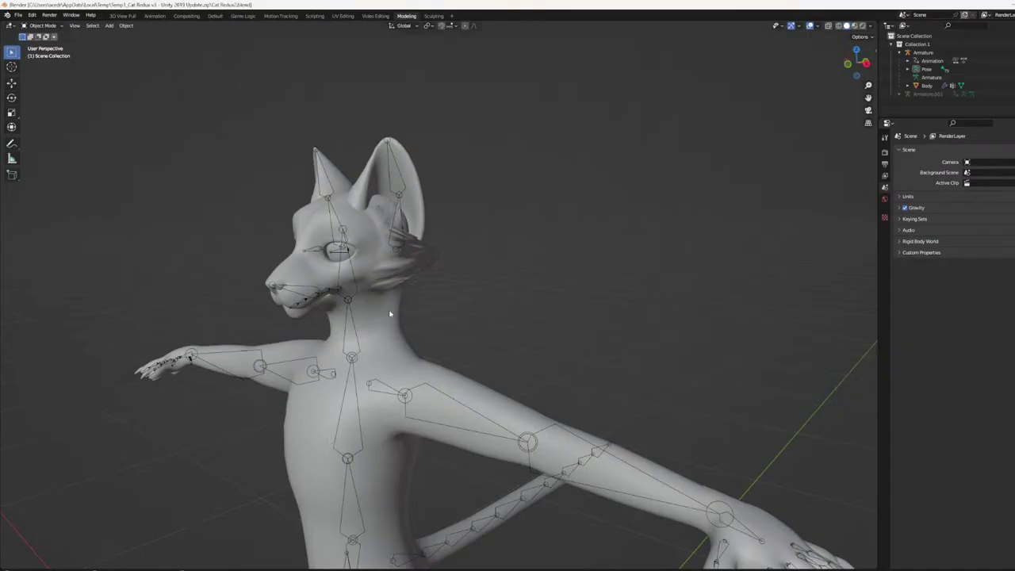
# - Go back to Blender, view the cat's upper body from the front and show the viewport sidebar
pyautogui.rightClick(389, 314)
pyautogui.moveTo(453, 286); pyautogui.dragTo(548, 292, button='middle')
pyautogui.click(869, 66)
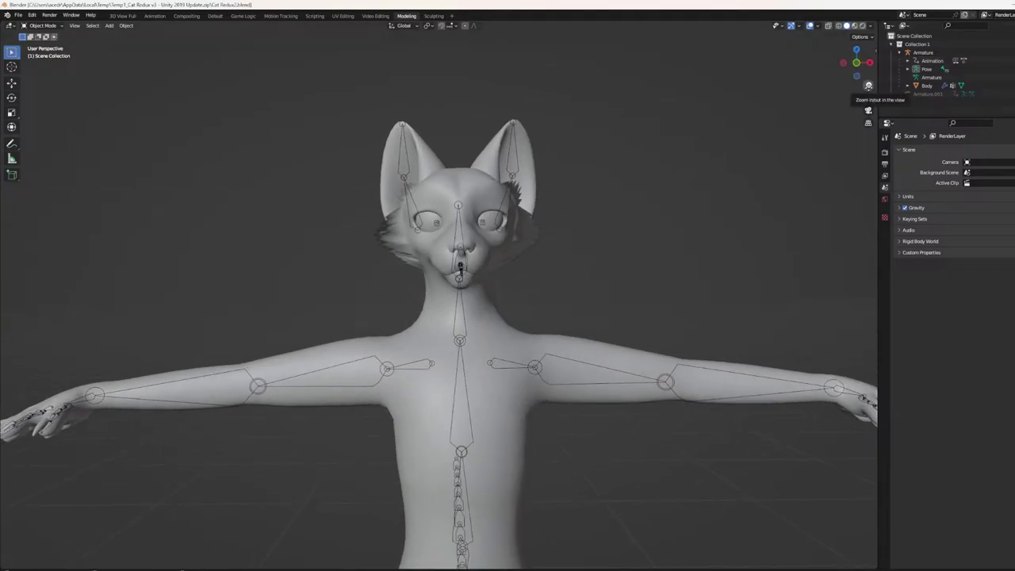
pyautogui.click(870, 92)
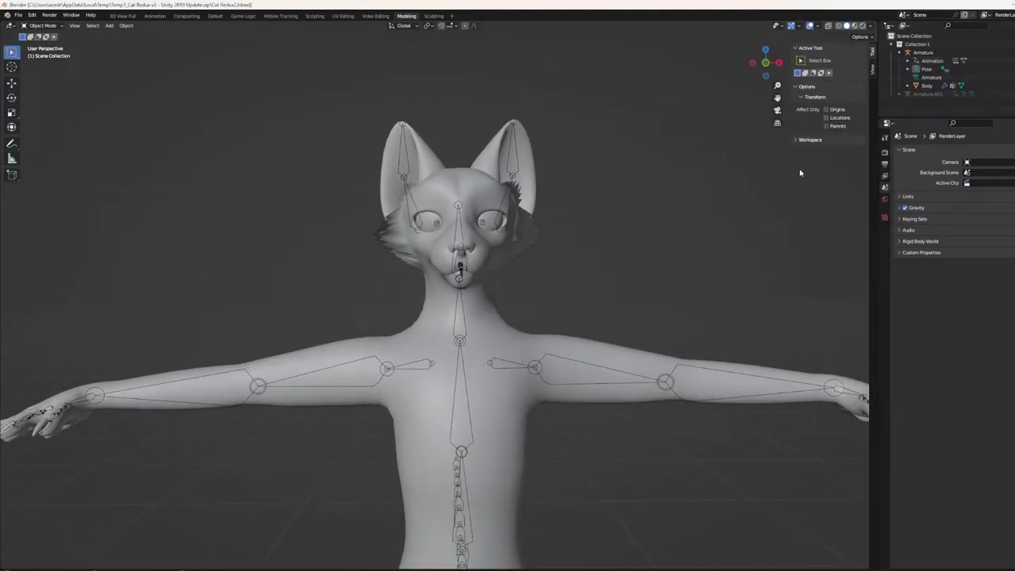
# - Select the cat's Body mesh and examine the Workspace options in the sidebar
pyautogui.click(477, 213)
pyautogui.press('n')
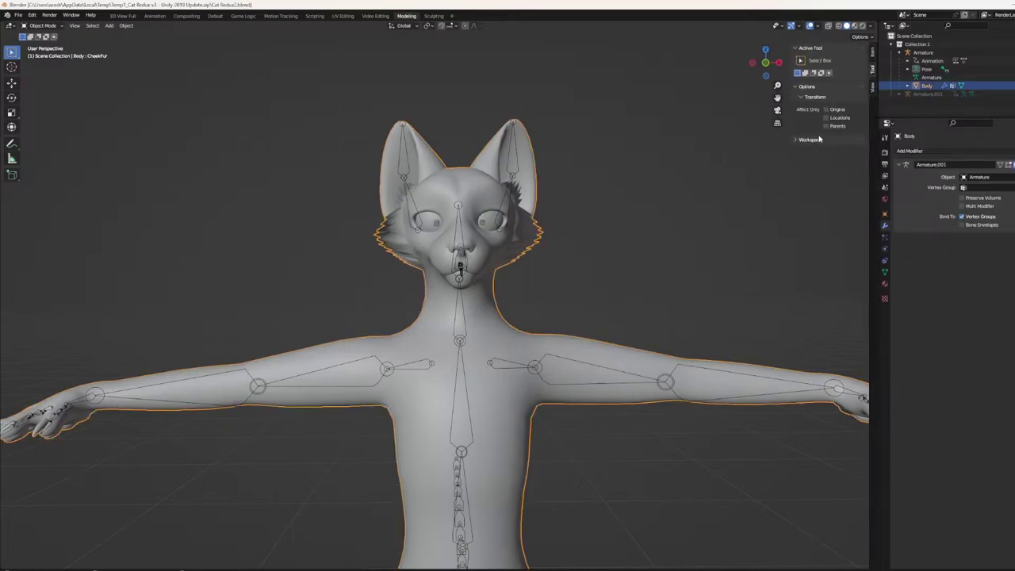
pyautogui.click(795, 140)
pyautogui.click(795, 139)
pyautogui.click(795, 139)
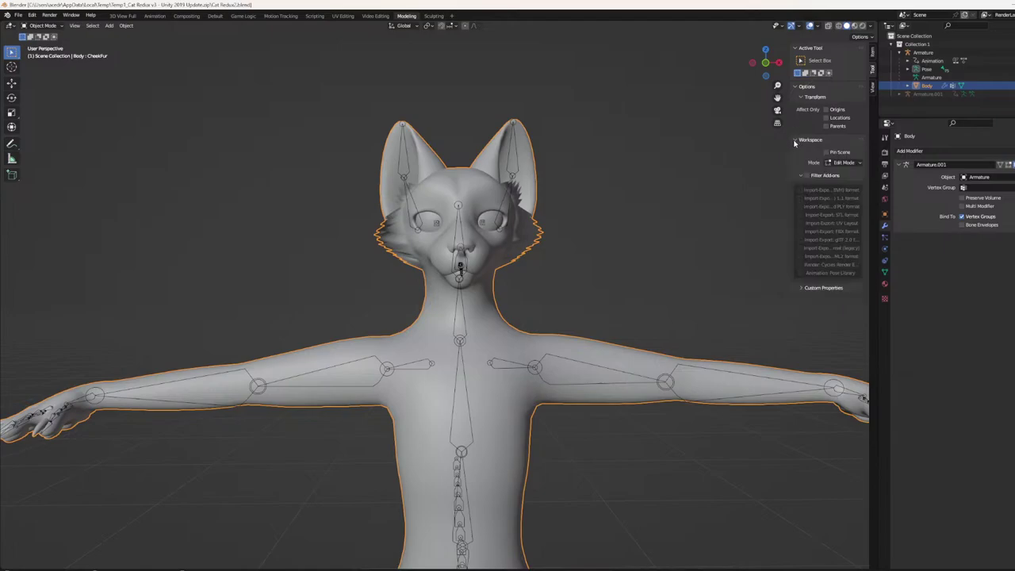
pyautogui.click(796, 140)
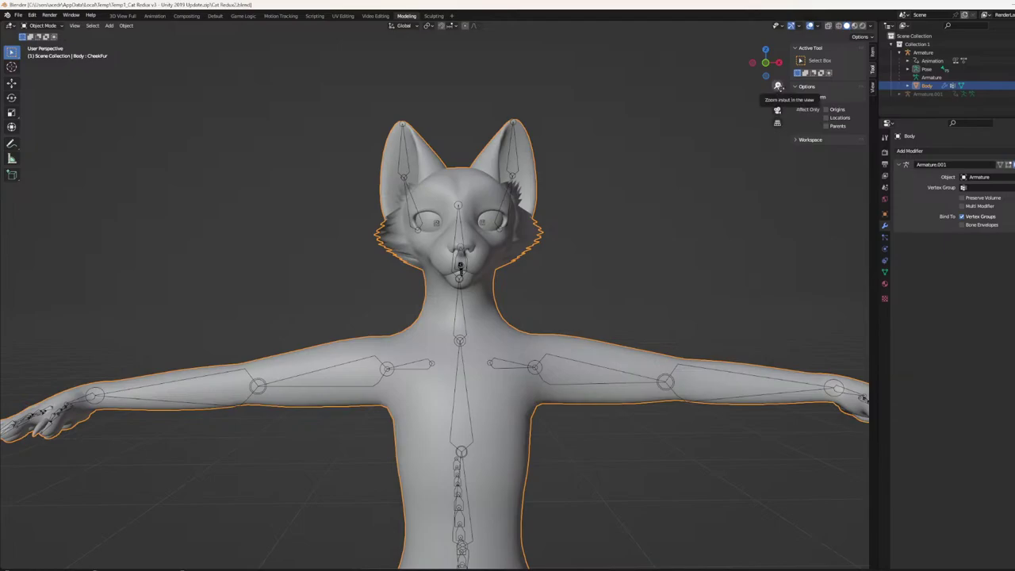
# - Preview the cat in Material Preview and Rendered viewport shading
pyautogui.moveTo(606, 201); pyautogui.dragTo(578, 207, button='middle')
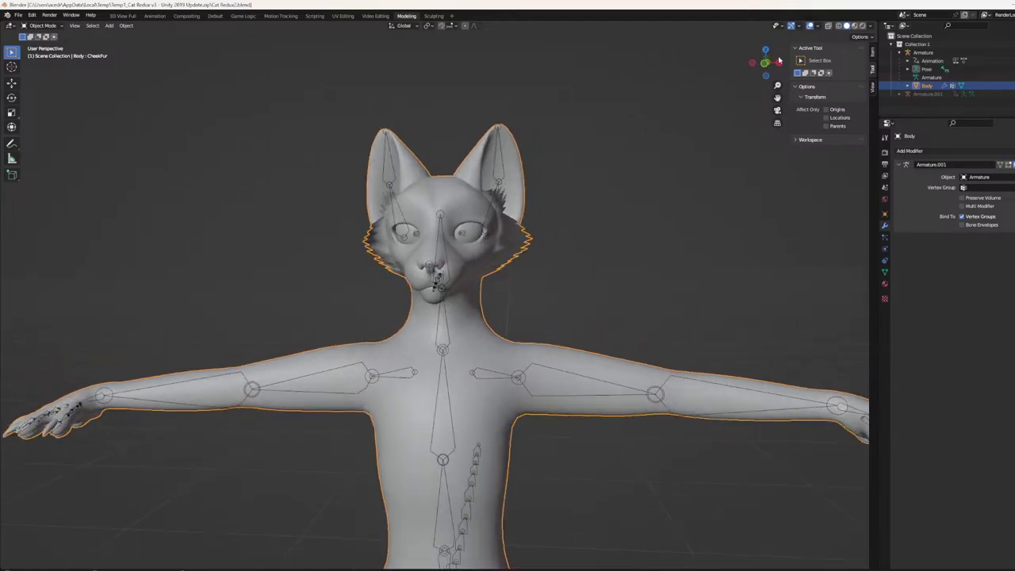
pyautogui.click(860, 26)
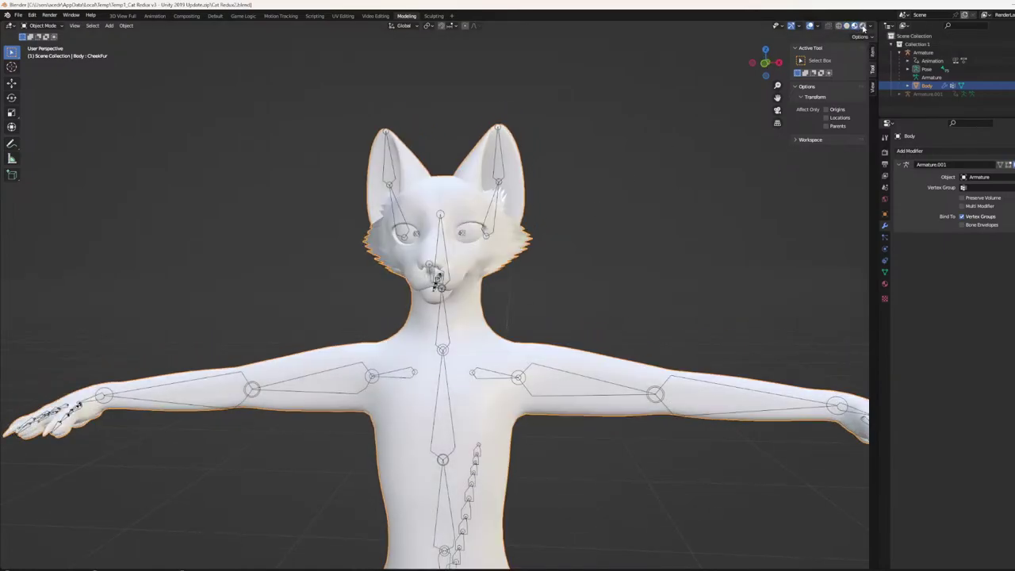
pyautogui.click(863, 26)
# - Examine the cat's mesh in Wireframe shading, then restore Solid shading and view the head at a three-quarter angle
pyautogui.click(839, 26)
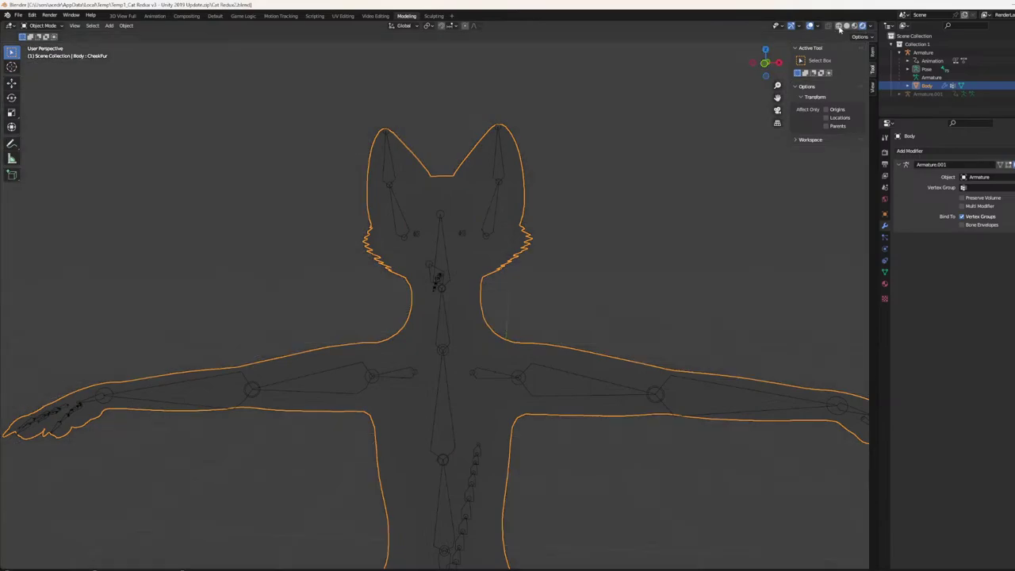
pyautogui.click(840, 26)
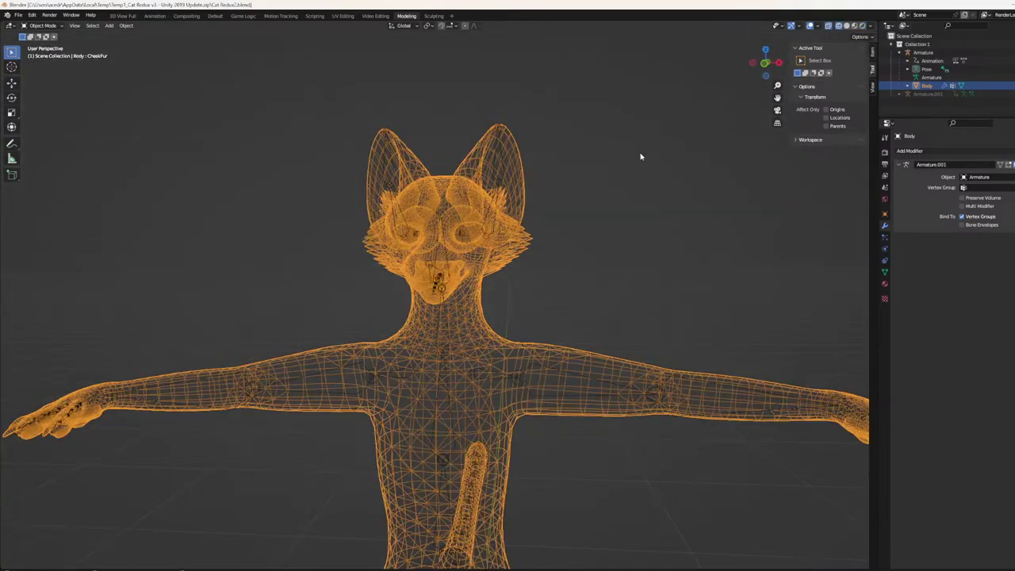
pyautogui.moveTo(539, 205)
pyautogui.mouseDown(button='middle')
pyautogui.moveTo(582, 234)
pyautogui.moveTo(552, 236)
pyautogui.moveTo(587, 206)
pyautogui.mouseUp(button='middle')
pyautogui.click(846, 27)
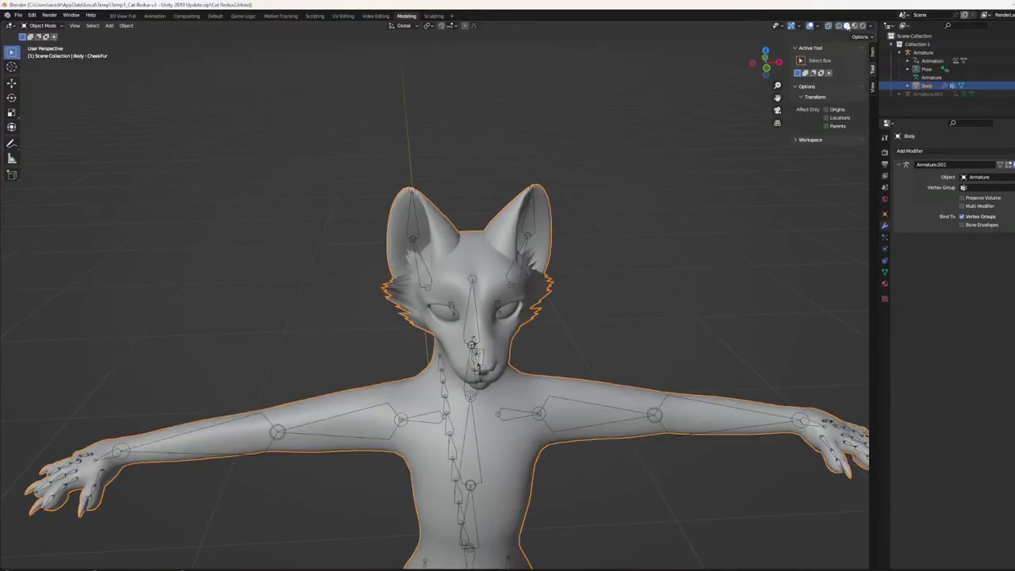
pyautogui.moveTo(664, 178); pyautogui.dragTo(623, 163, button='middle')
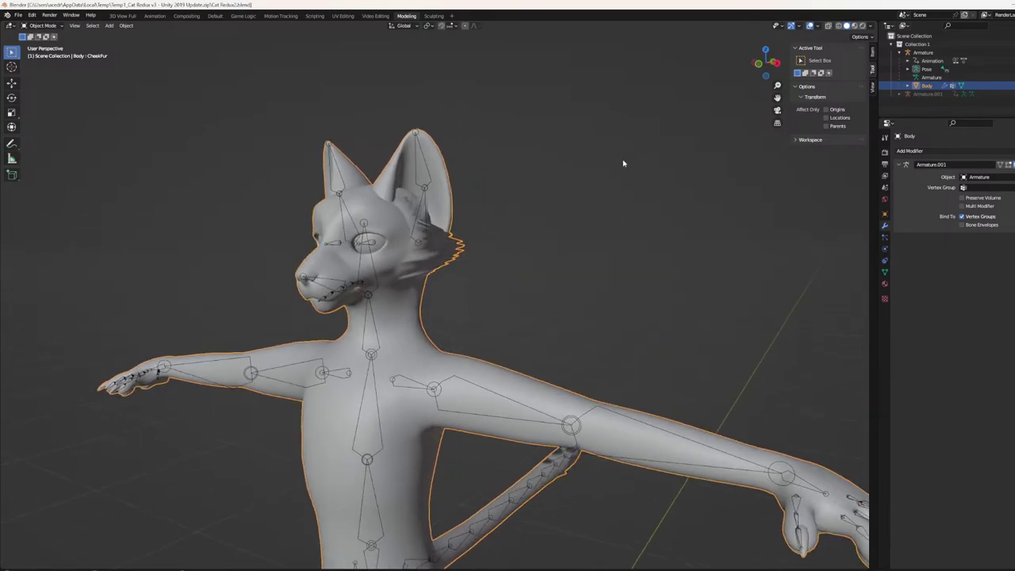
# - Alternate between Unity and Blender to compare the cat's head in both programs, finishing in Unity
pyautogui.hotkey('alt', 'Tab')
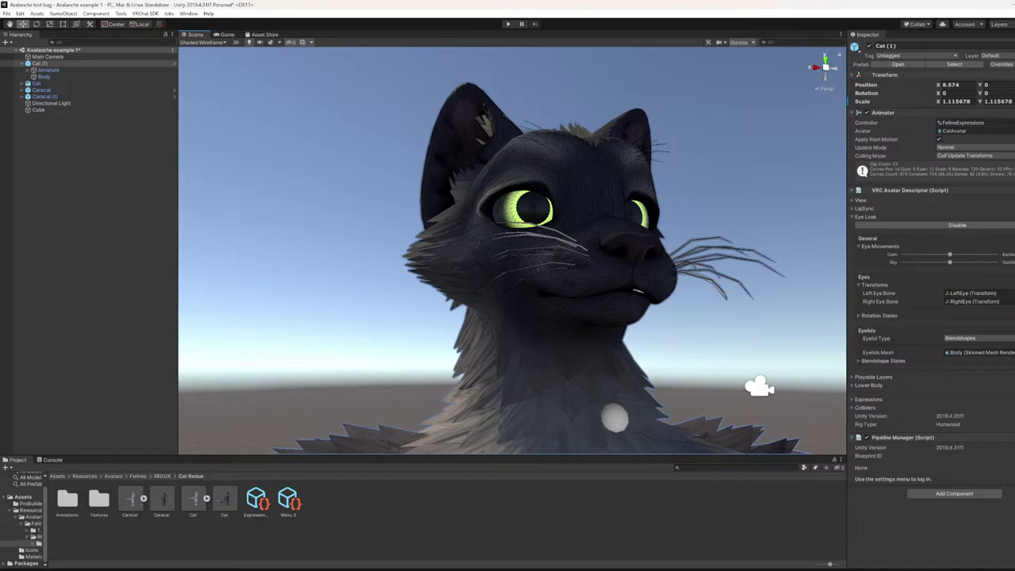
pyautogui.hotkey('alt', 'Tab')
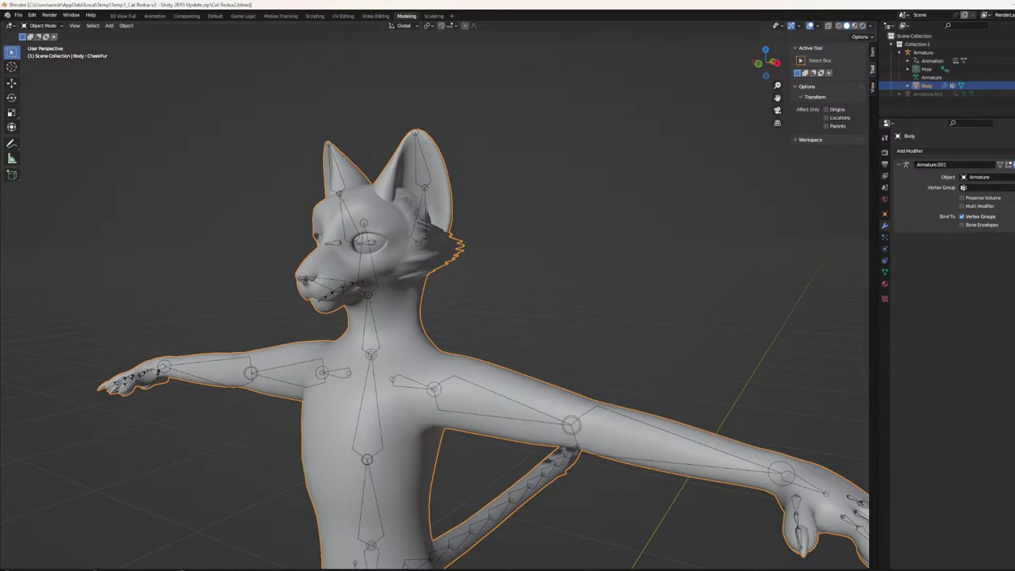
pyautogui.hotkey('alt', 'Tab')
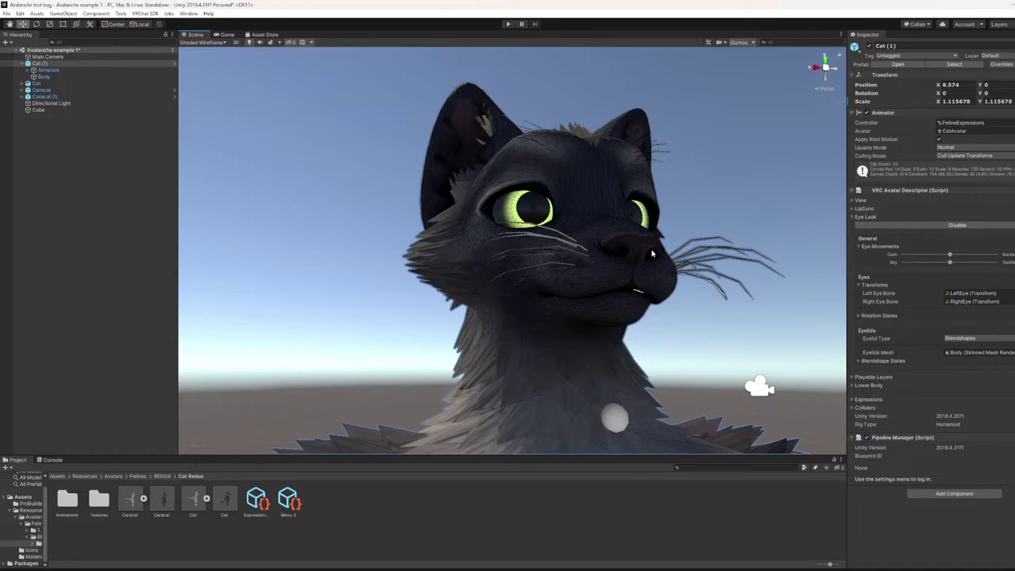
pyautogui.moveTo(668, 569)
pyautogui.moveTo(650, 570)
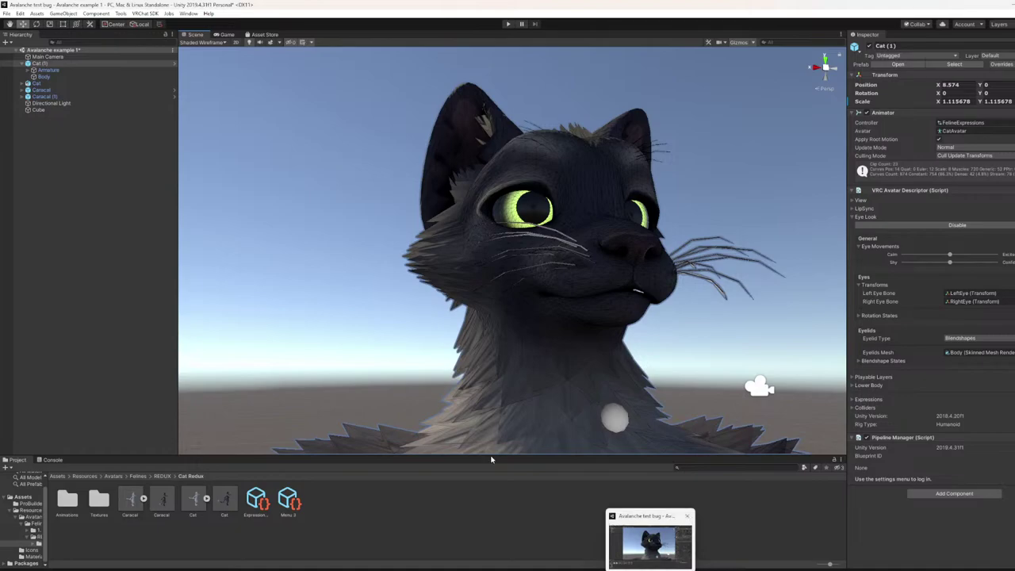
# - Compare the cat's head in Unity and Blender from a matching three-quarter angle, ending in Blender
pyautogui.moveTo(632, 568)
pyautogui.click(631, 541)
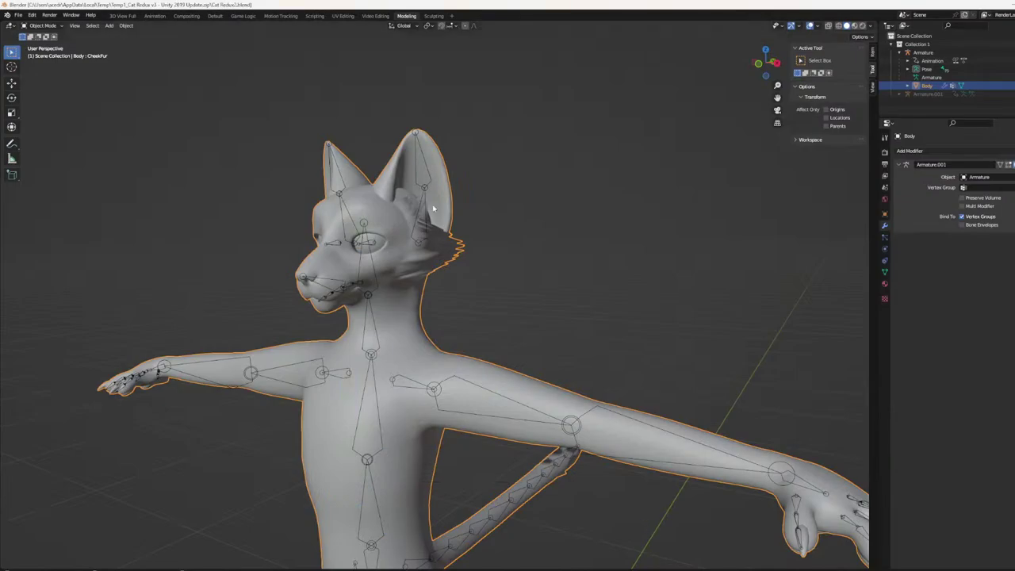
pyautogui.moveTo(466, 314); pyautogui.dragTo(522, 314, button='middle')
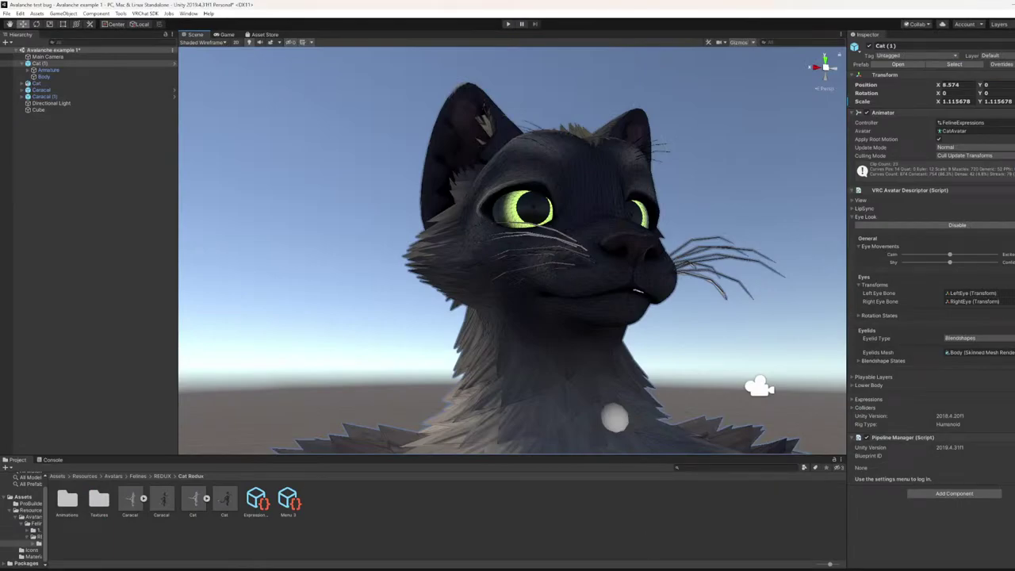
pyautogui.click(631, 567)
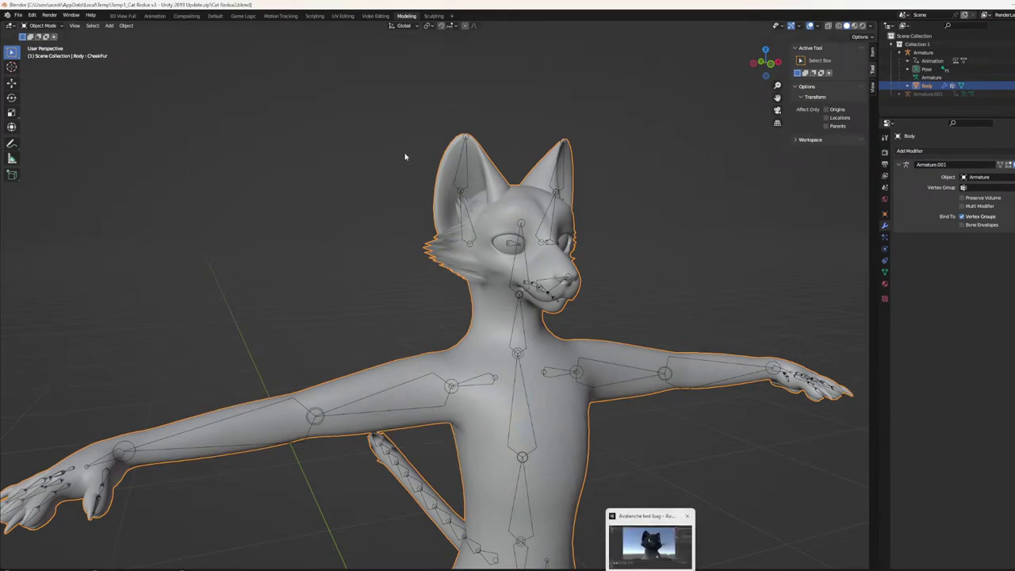
pyautogui.click(527, 568)
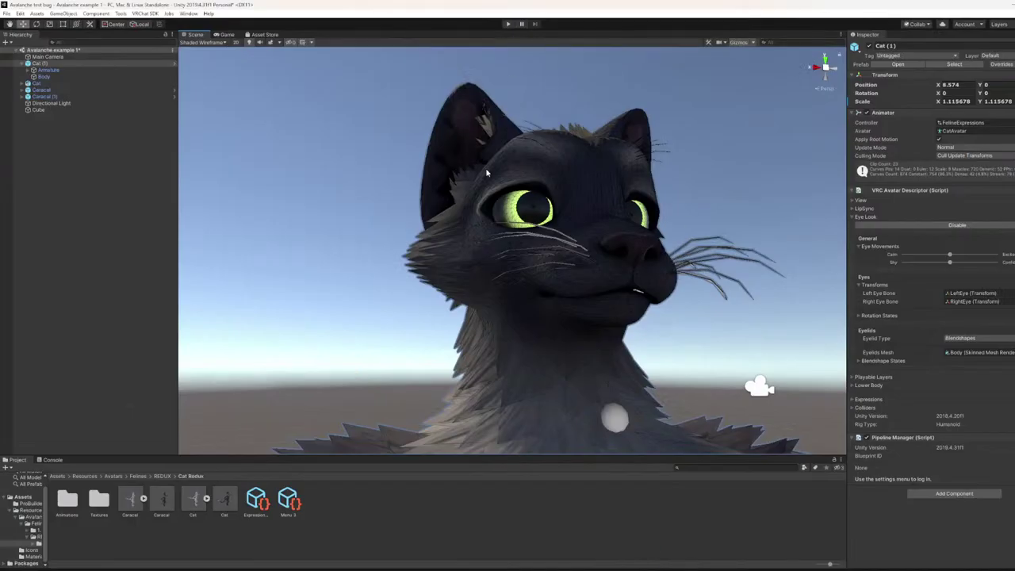
pyautogui.hotkey('alt', 'Tab')
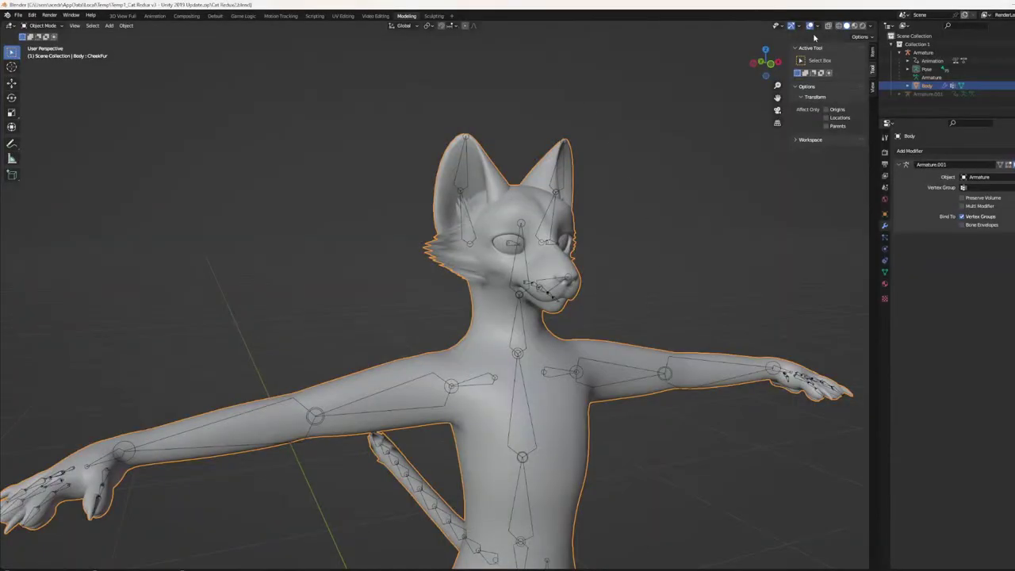
# - Examine the cat's full body, tail, legs and armature bones from the front, both sides and a three-quarter angle
pyautogui.moveTo(530, 150)
pyautogui.mouseDown(button='middle')
pyautogui.moveTo(516, 186)
pyautogui.moveTo(482, 172)
pyautogui.moveTo(518, 159)
pyautogui.mouseUp(button='middle')
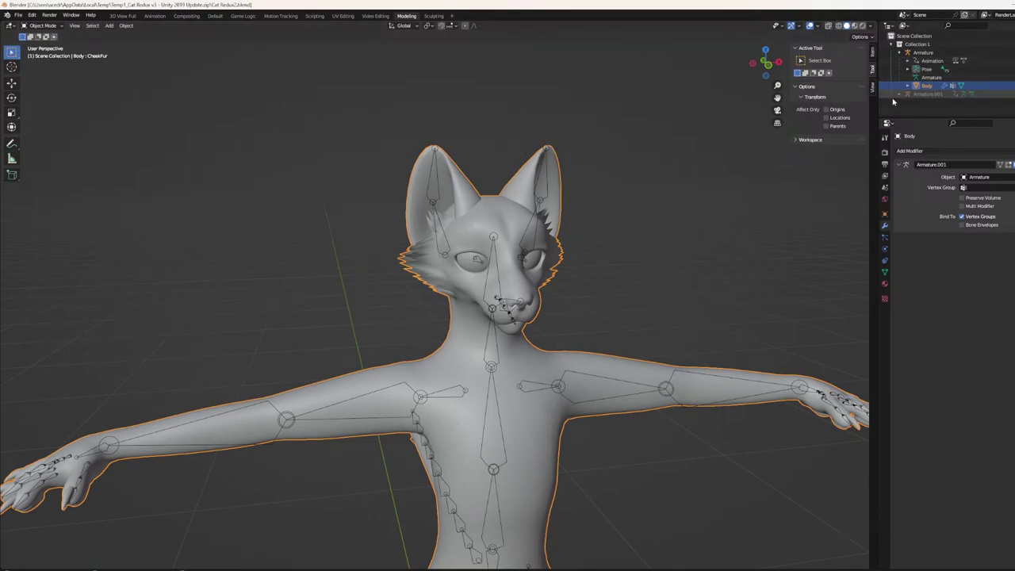
pyautogui.scroll(-2, 545, 321)
pyautogui.moveTo(544, 337); pyautogui.dragTo(502, 369, button='middle')
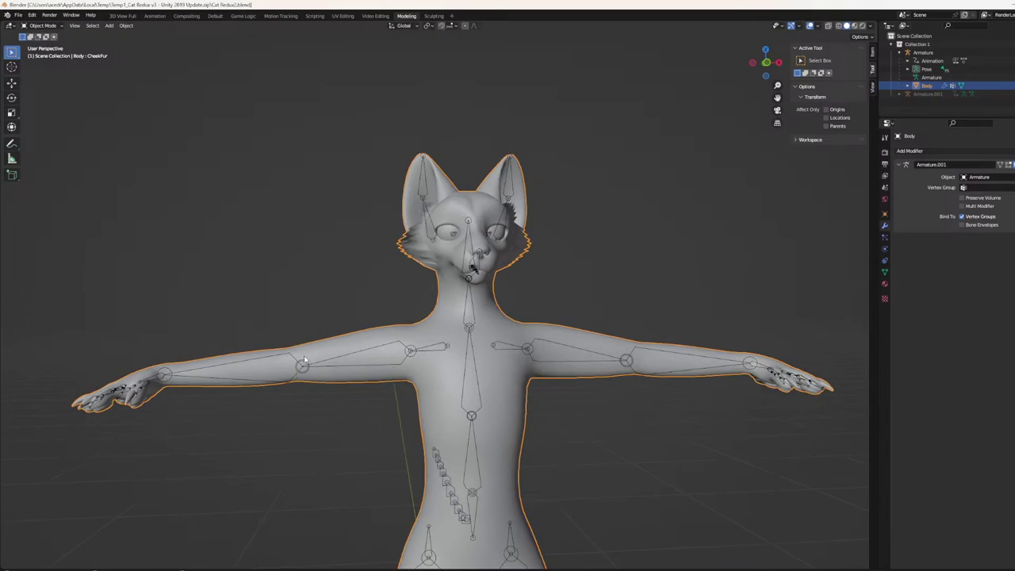
pyautogui.scroll(1, 430, 415)
pyautogui.scroll(-1, 430, 415)
pyautogui.moveTo(430, 416); pyautogui.dragTo(484, 468, button='middle')
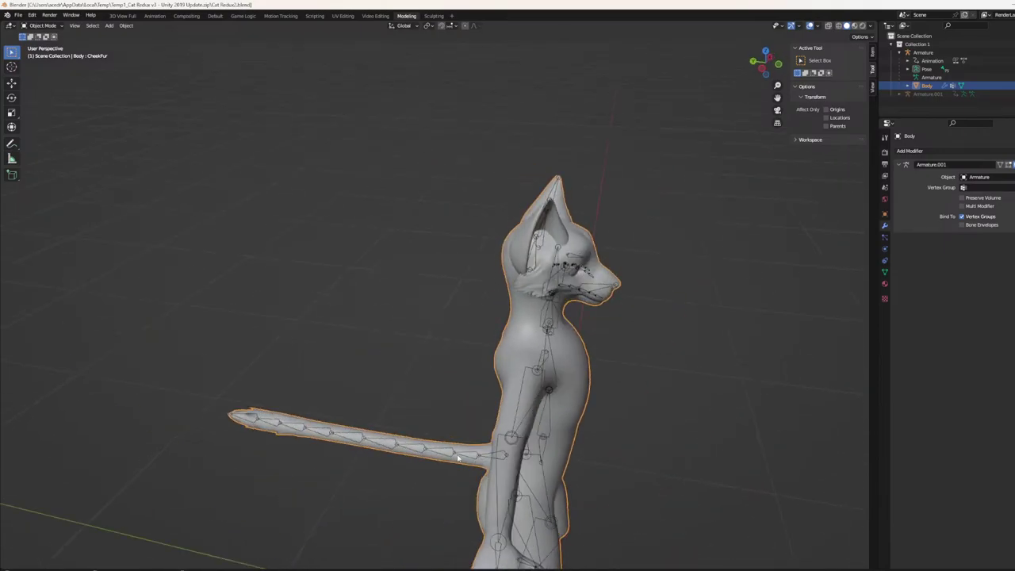
pyautogui.moveTo(553, 403); pyautogui.dragTo(414, 487, button='middle')
pyautogui.scroll(-2, 414, 485)
pyautogui.scroll(2, 510, 515)
pyautogui.moveTo(510, 514); pyautogui.dragTo(420, 489, button='middle')
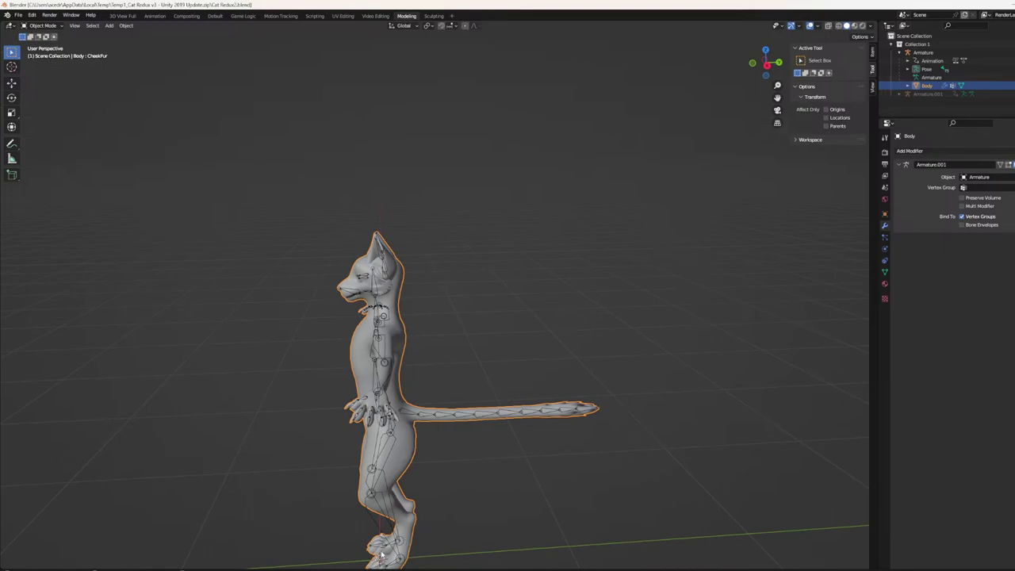
pyautogui.moveTo(410, 555)
pyautogui.mouseDown(button='middle')
pyautogui.moveTo(426, 550)
pyautogui.moveTo(411, 562)
pyautogui.moveTo(400, 555)
pyautogui.mouseUp(button='middle')
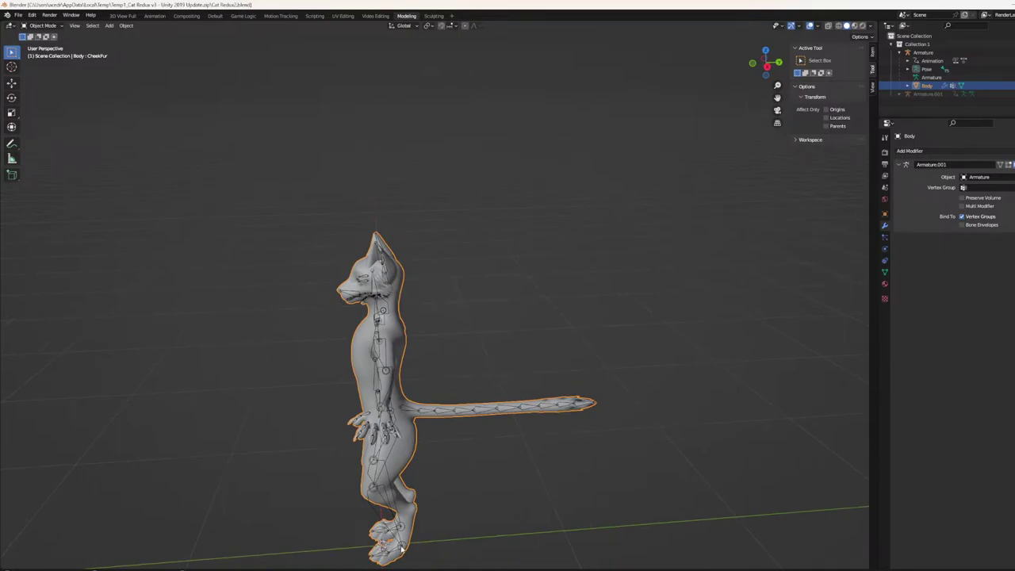
pyautogui.moveTo(412, 508); pyautogui.dragTo(458, 426, button='middle')
# - Enter Edit Mode on the cat's Body mesh and examine the topology of the head and torso
pyautogui.press('Tab')
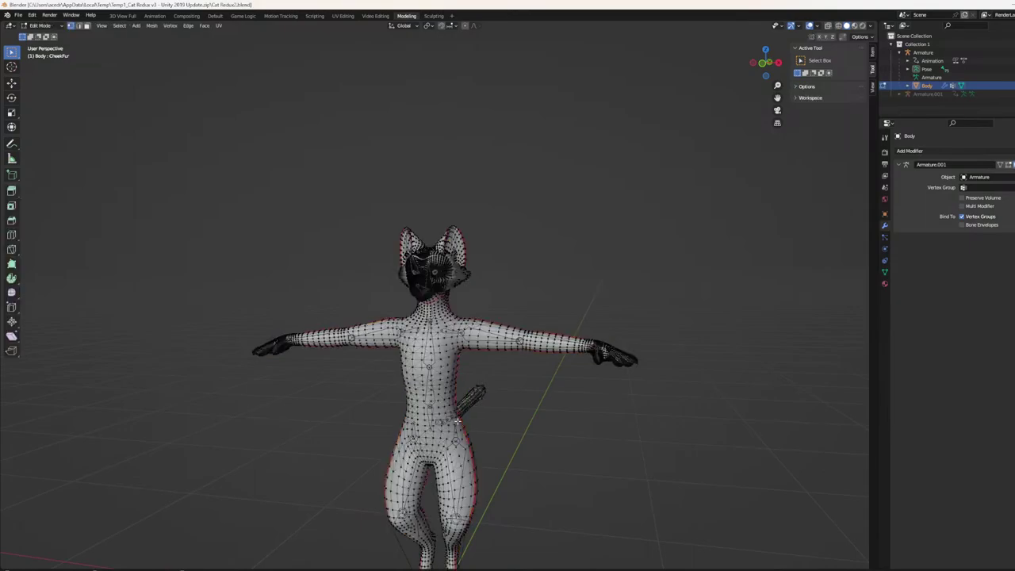
pyautogui.scroll(4, 458, 421)
pyautogui.moveTo(488, 230); pyautogui.dragTo(514, 265, button='middle')
pyautogui.scroll(-5, 513, 265)
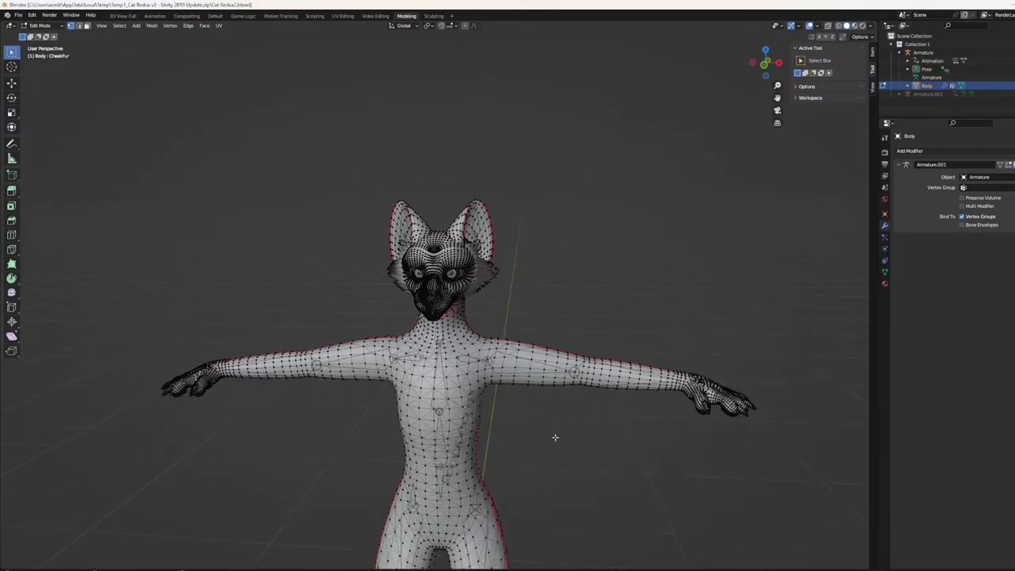
pyautogui.scroll(-3, 555, 437)
pyautogui.scroll(7, 461, 341)
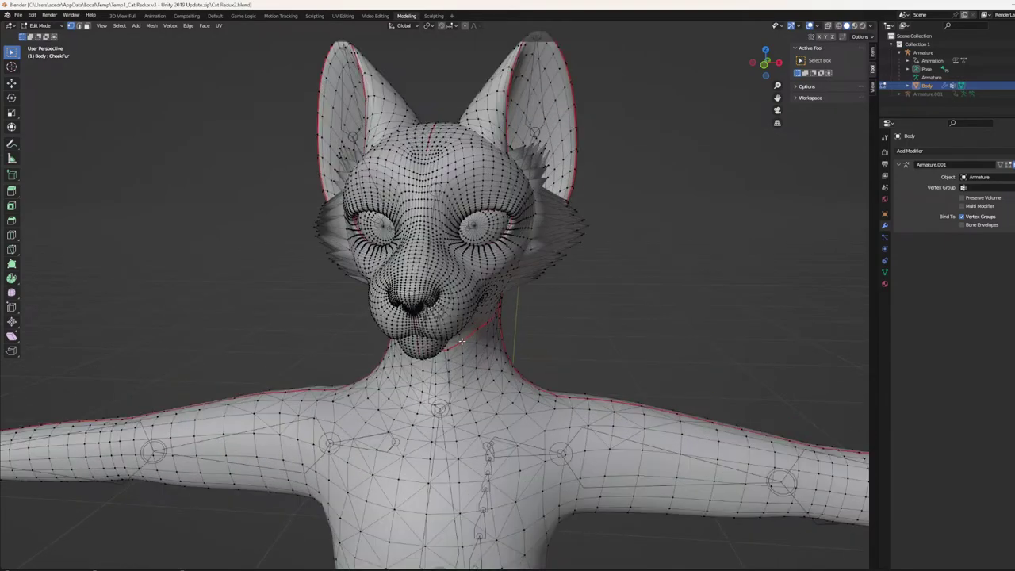
# - Examine the mesh topology of the cat's arm, hand, hips, legs and feet, ending back at the upper body
pyautogui.keyDown('shift'); pyautogui.moveTo(462, 342); pyautogui.dragTo(668, 256, button='middle'); pyautogui.keyUp('shift')
pyautogui.keyDown('shift'); pyautogui.moveTo(239, 269); pyautogui.dragTo(524, 251, button='middle'); pyautogui.keyUp('shift')
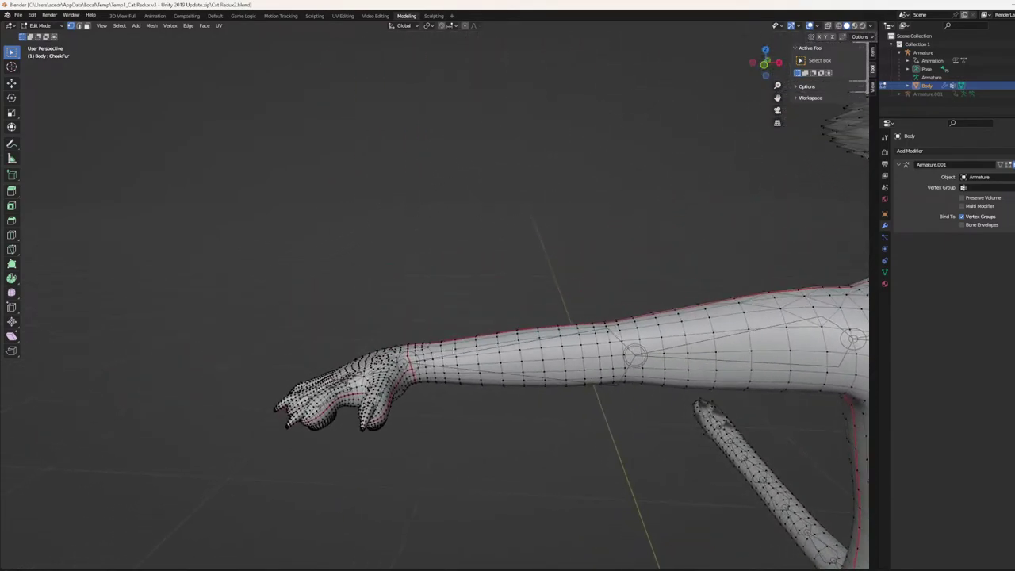
pyautogui.keyDown('ctrl'); pyautogui.hscroll(10, 475, 416); pyautogui.keyUp('ctrl')
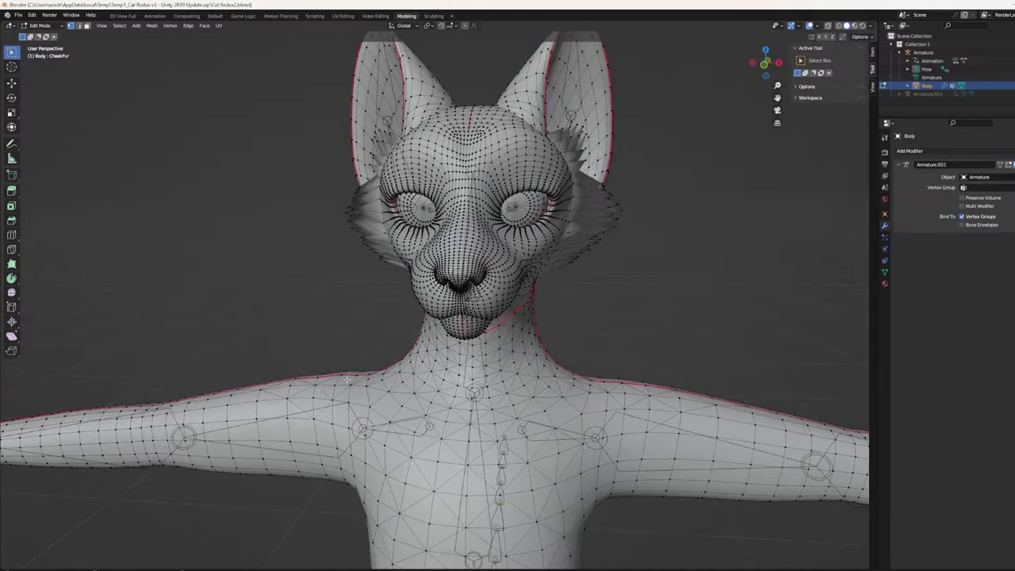
pyautogui.keyDown('shift'); pyautogui.moveTo(632, 417); pyautogui.dragTo(555, 32, button='middle'); pyautogui.keyUp('shift')
pyautogui.moveTo(555, 432)
pyautogui.mouseDown(button='middle')
pyautogui.moveTo(607, 240)
pyautogui.moveTo(592, 357)
pyautogui.moveTo(559, 448)
pyautogui.mouseUp(button='middle')
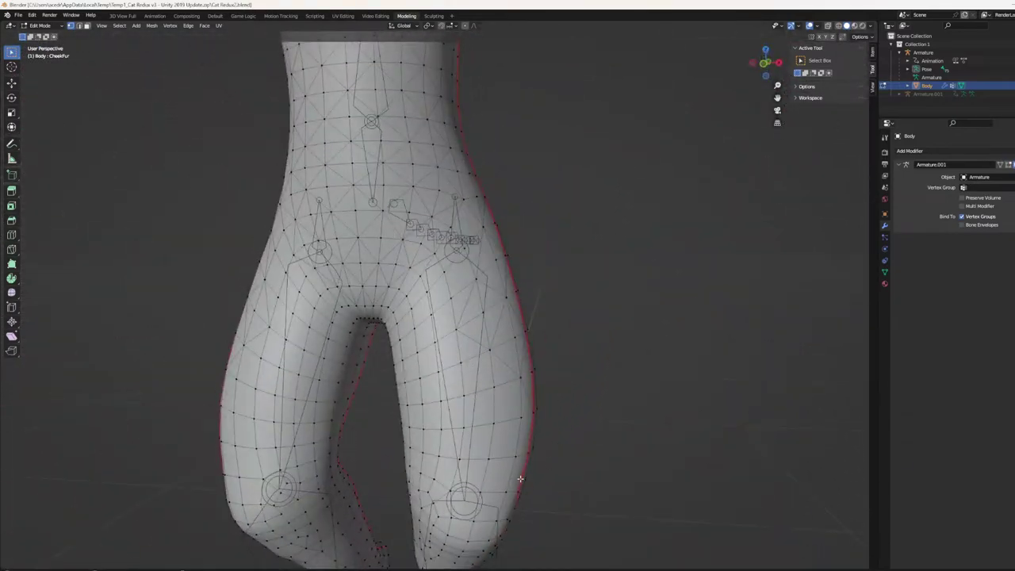
pyautogui.keyDown('shift'); pyautogui.scroll(-10, 520, 479); pyautogui.keyUp('shift')
pyautogui.keyDown('shift'); pyautogui.moveTo(492, 481); pyautogui.dragTo(529, 442, button='middle'); pyautogui.keyUp('shift')
pyautogui.moveTo(456, 466); pyautogui.dragTo(665, 435, button='middle')
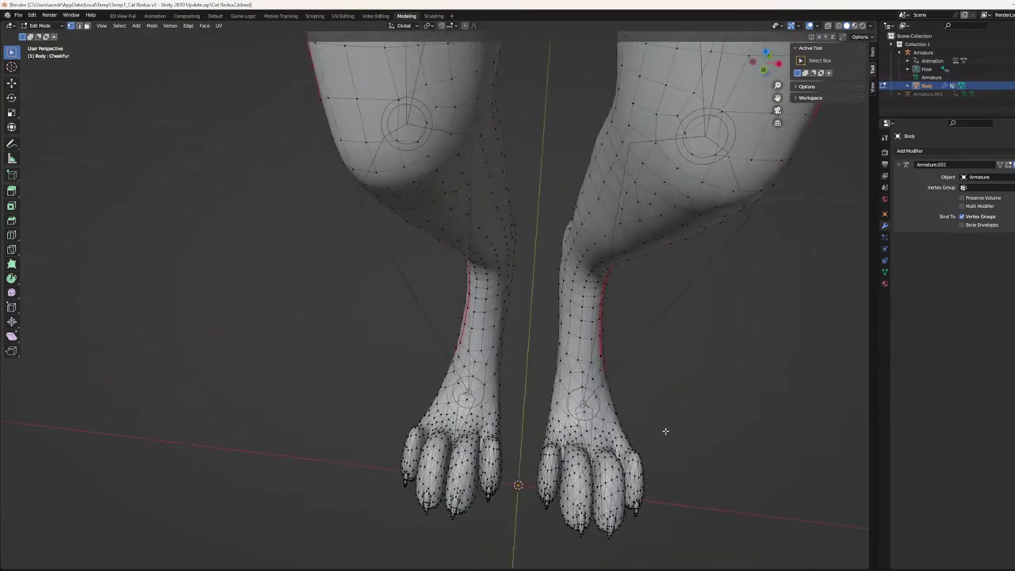
pyautogui.scroll(-5, 670, 426)
pyautogui.keyDown('shift'); pyautogui.moveTo(655, 257); pyautogui.dragTo(584, 480, button='middle'); pyautogui.keyUp('shift')
pyautogui.keyDown('shift'); pyautogui.moveTo(550, 285); pyautogui.dragTo(563, 429, button='middle'); pyautogui.keyUp('shift')
pyautogui.moveTo(540, 309); pyautogui.dragTo(524, 371, button='middle')
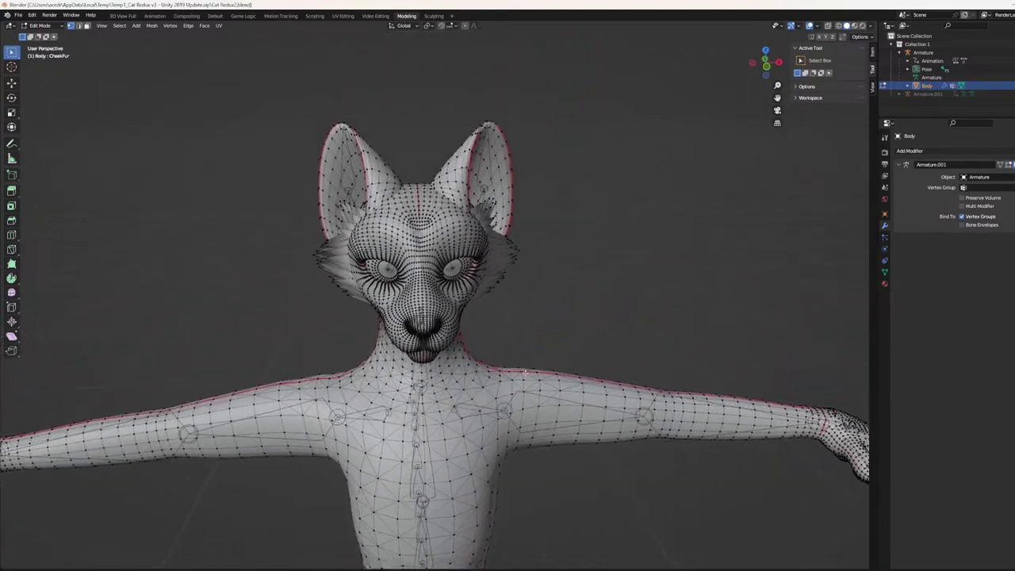
# - Examine the mesh topology of the cat's face, eyes, ears and cheek fur up close from several angles
pyautogui.scroll(5, 531, 291)
pyautogui.moveTo(563, 260); pyautogui.dragTo(559, 284, button='middle')
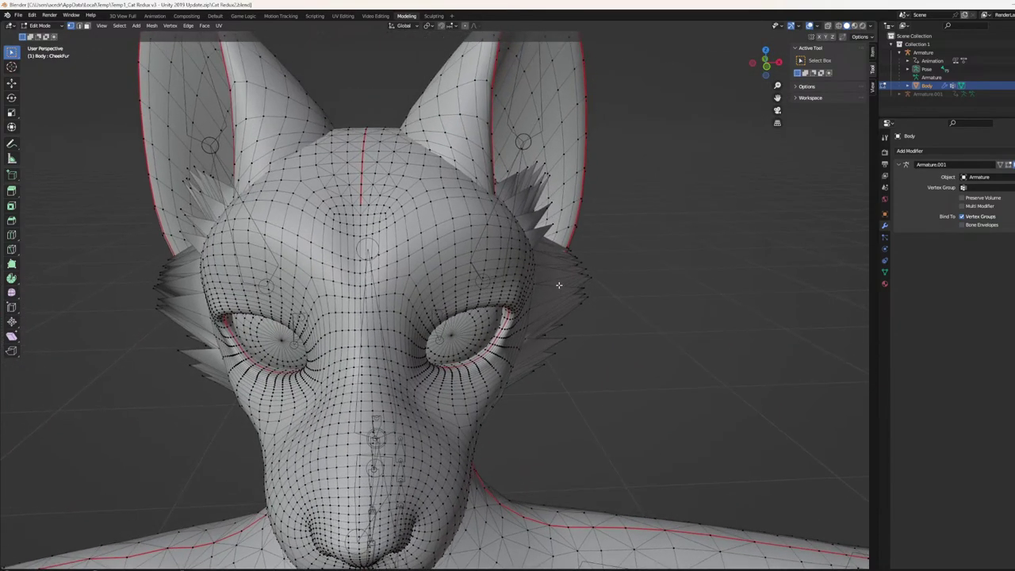
pyautogui.scroll(-4, 492, 155)
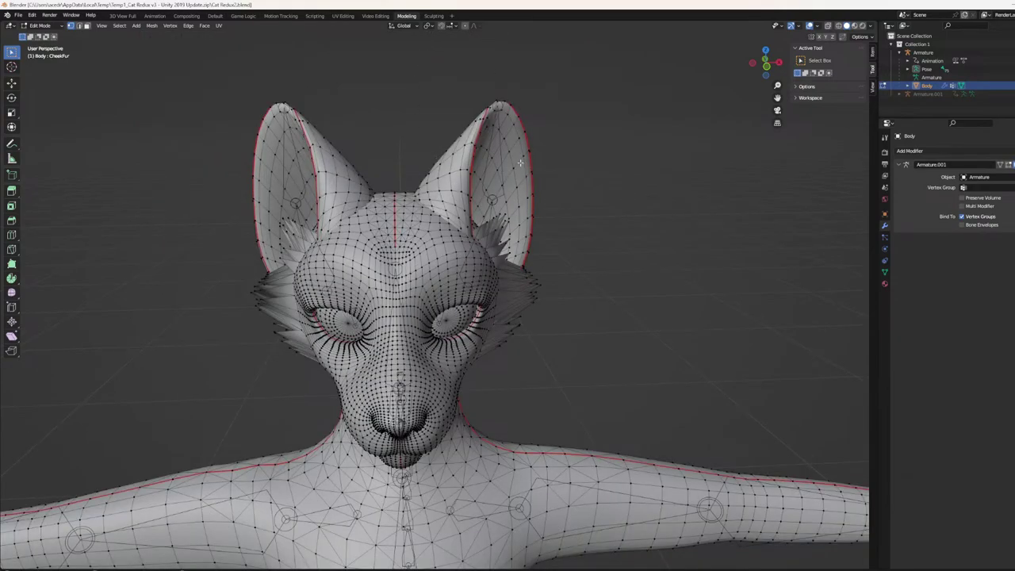
pyautogui.scroll(5, 523, 167)
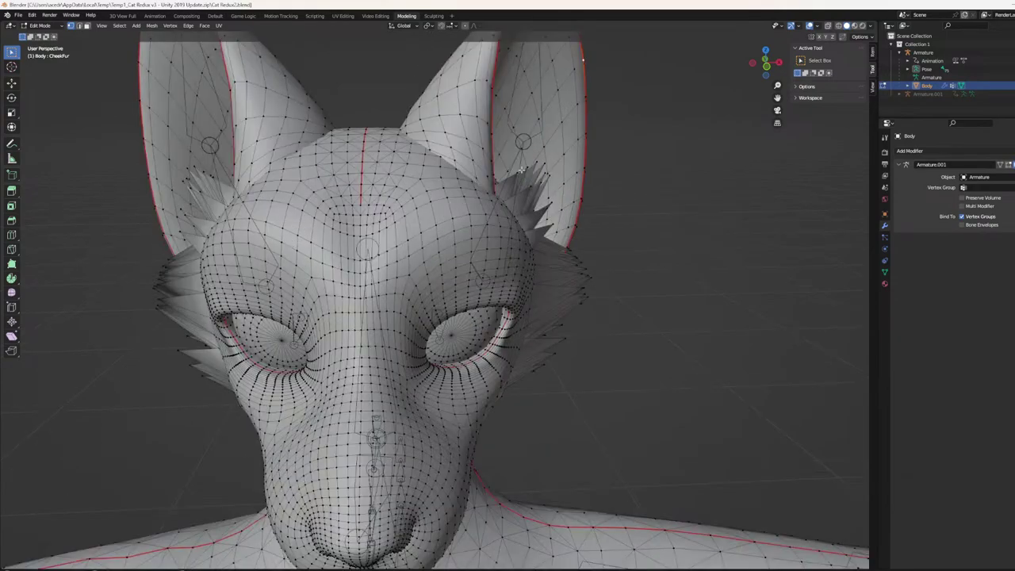
pyautogui.moveTo(522, 169); pyautogui.dragTo(548, 128, button='middle')
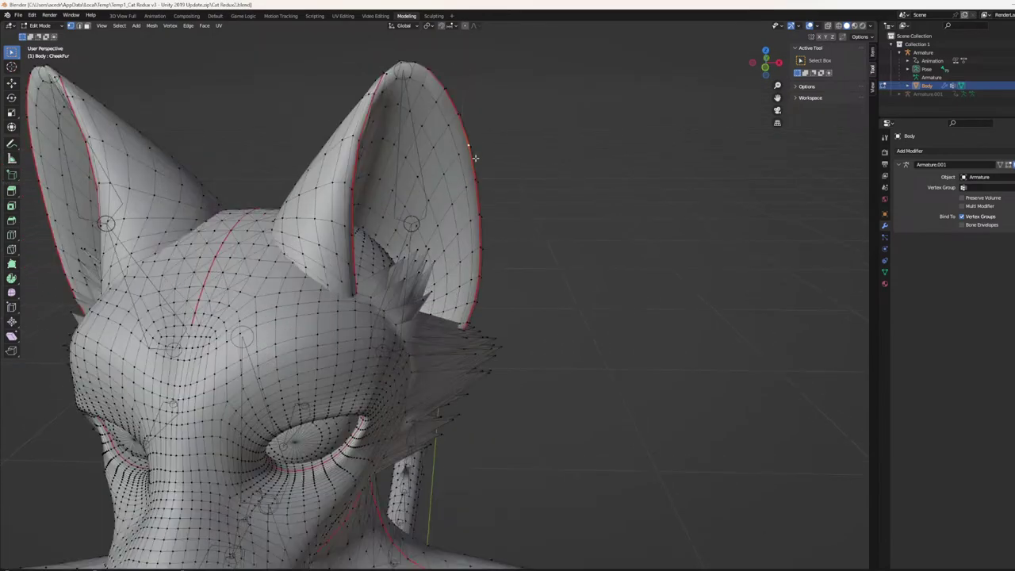
pyautogui.moveTo(476, 157); pyautogui.dragTo(488, 134, button='middle')
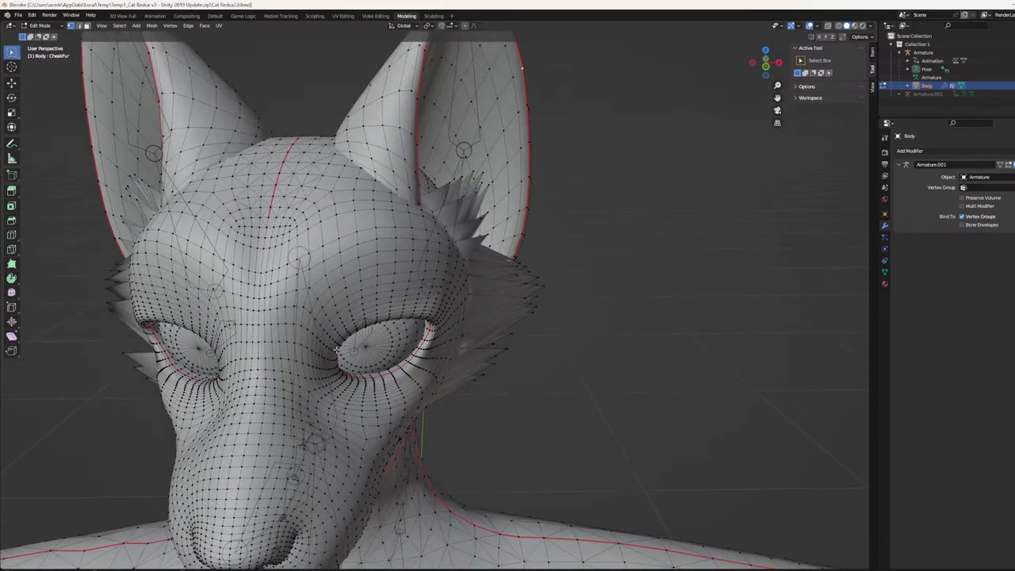
pyautogui.scroll(-4, 297, 468)
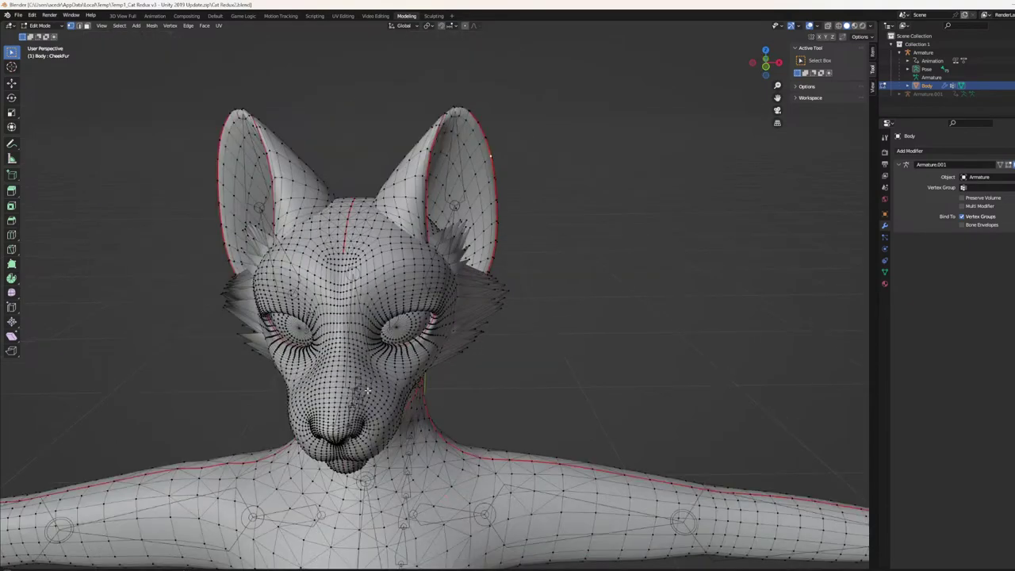
pyautogui.scroll(3, 367, 390)
pyautogui.scroll(-4, 364, 411)
pyautogui.scroll(4, 361, 409)
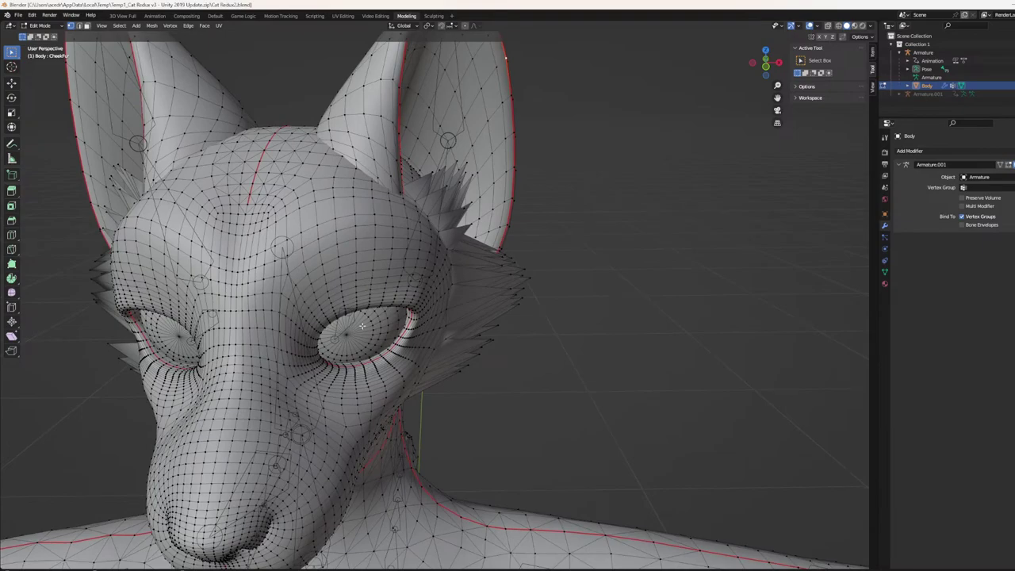
pyautogui.moveTo(467, 190); pyautogui.dragTo(430, 197, button='middle')
pyautogui.moveTo(328, 227); pyautogui.dragTo(379, 207, button='middle')
pyautogui.scroll(-5, 378, 207)
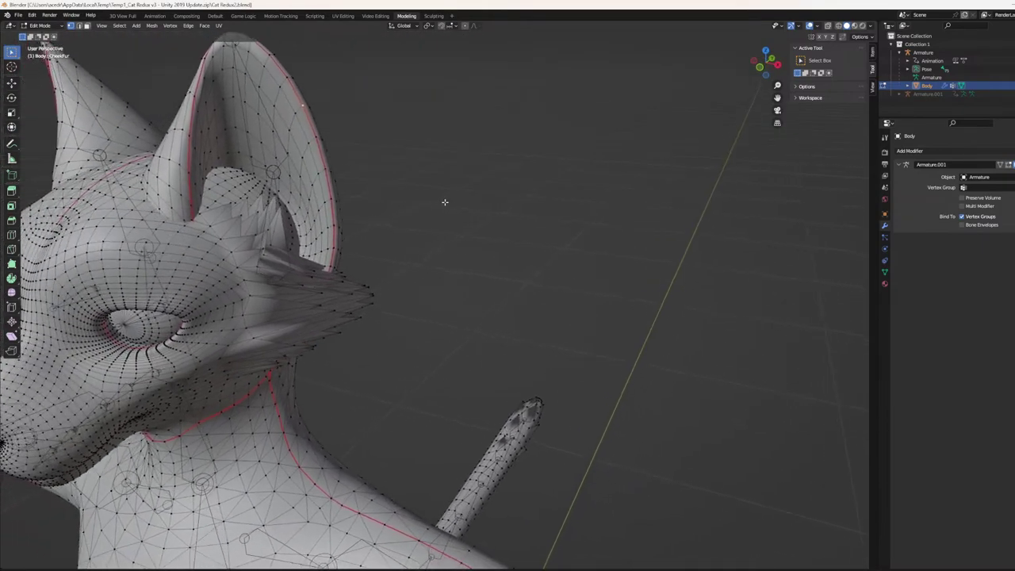
pyautogui.moveTo(494, 199); pyautogui.dragTo(414, 239, button='middle')
pyautogui.moveTo(268, 380); pyautogui.dragTo(325, 419, button='middle')
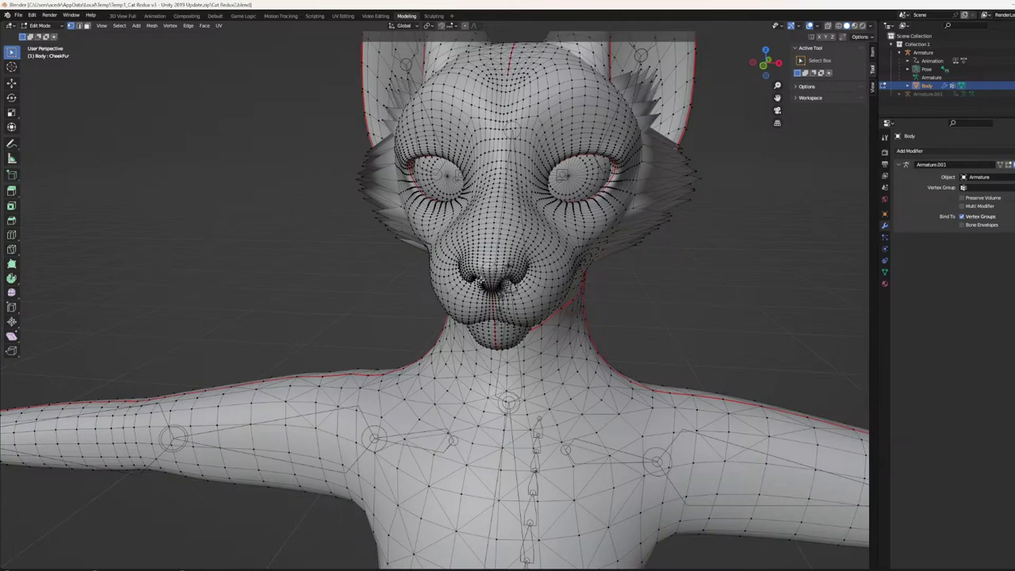
pyautogui.moveTo(620, 174)
pyautogui.mouseDown(button='middle')
pyautogui.moveTo(644, 163)
pyautogui.moveTo(619, 171)
pyautogui.mouseUp(button='middle')
pyautogui.keyDown('shift'); pyautogui.moveTo(214, 298); pyautogui.dragTo(279, 253, button='middle'); pyautogui.keyUp('shift')
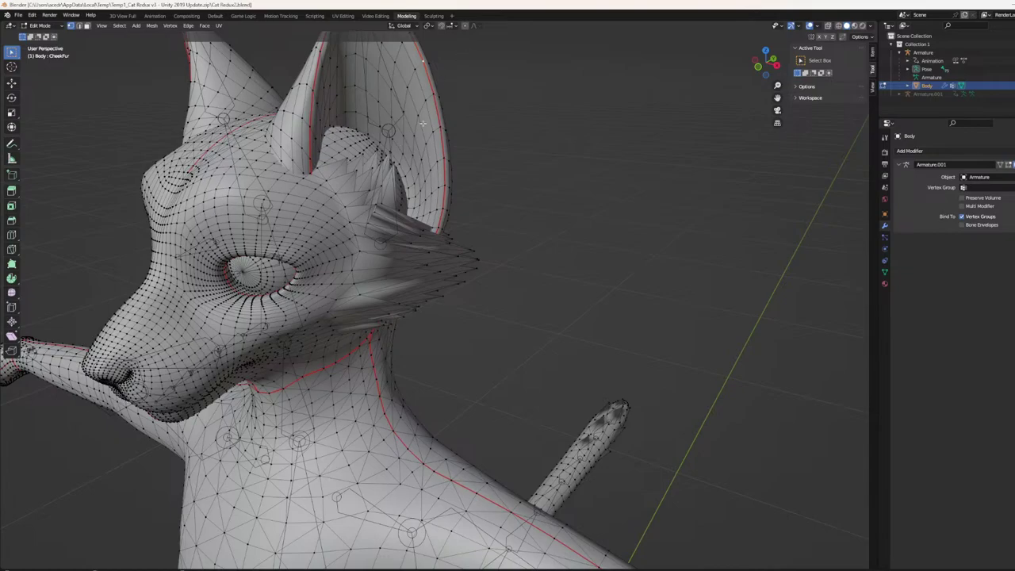
pyautogui.moveTo(436, 123)
pyautogui.mouseDown(button='middle')
pyautogui.moveTo(492, 95)
pyautogui.moveTo(445, 124)
pyautogui.mouseUp(button='middle')
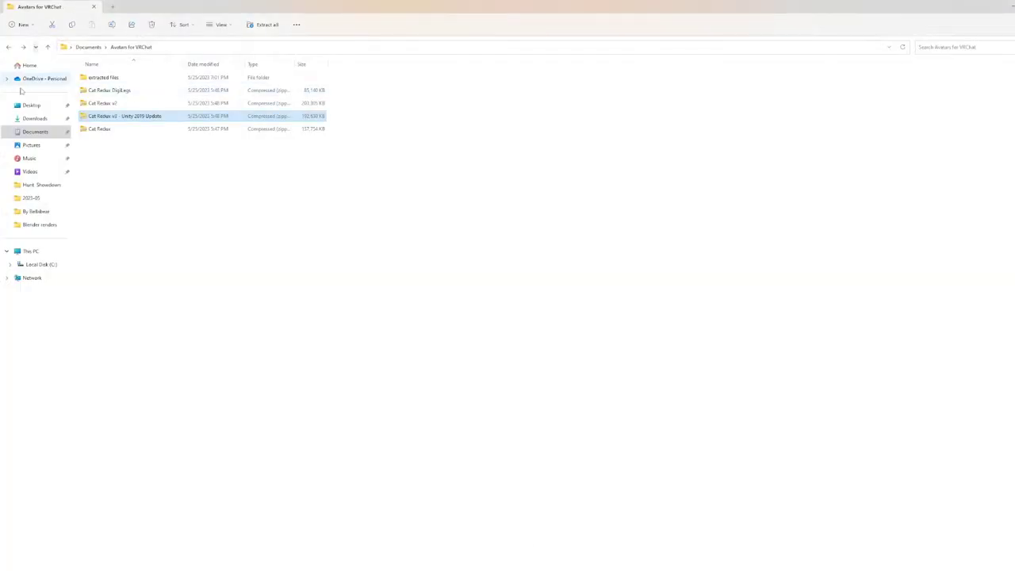
# - Switch to File Explorer, view the Avalanche headshot 1 image from the Avalanche artwork folder, and close it
pyautogui.click(36, 212)
pyautogui.doubleClick(144, 87)
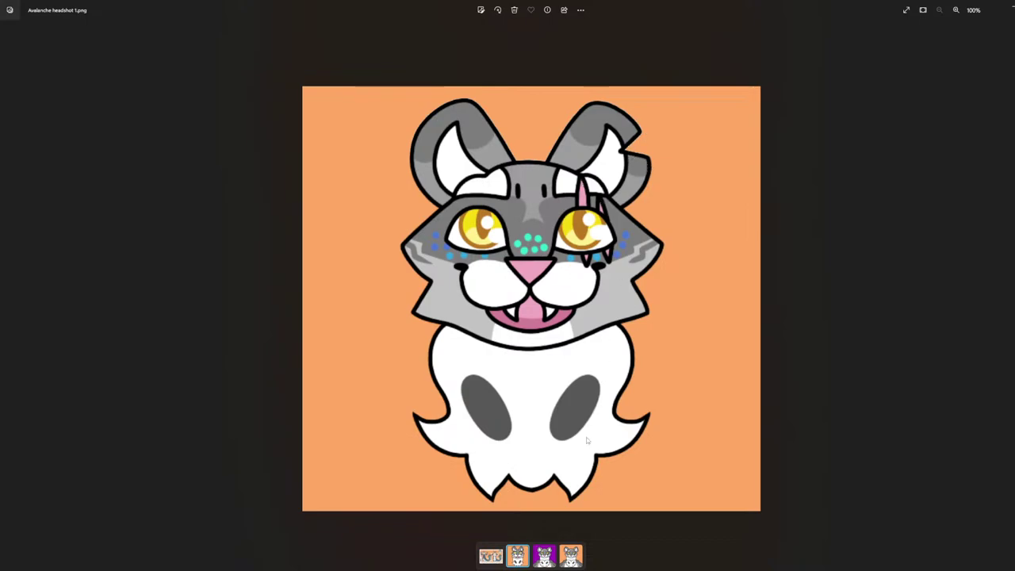
pyautogui.click(1014, 6)
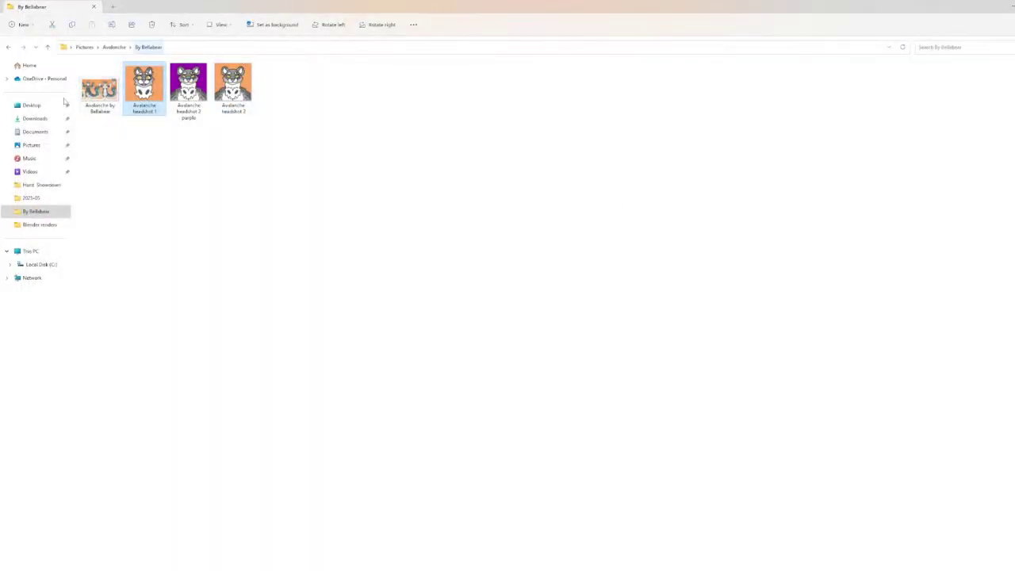
# - Browse the Hunt Showdown and 2023-05 picture folders and open donut render 2 from the Blender renders folder
pyautogui.click(33, 184)
pyautogui.click(32, 197)
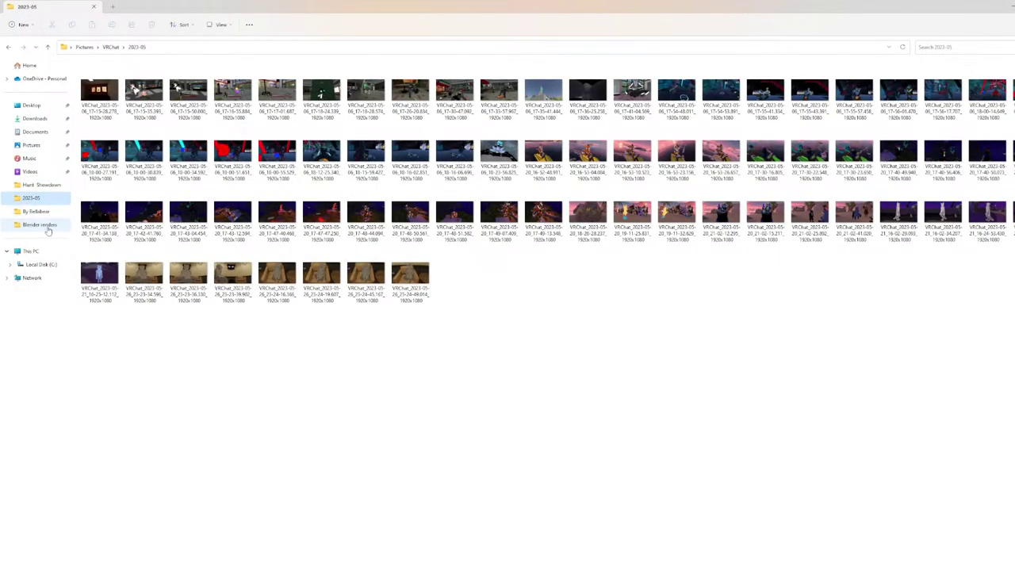
pyautogui.click(40, 225)
pyautogui.doubleClick(143, 94)
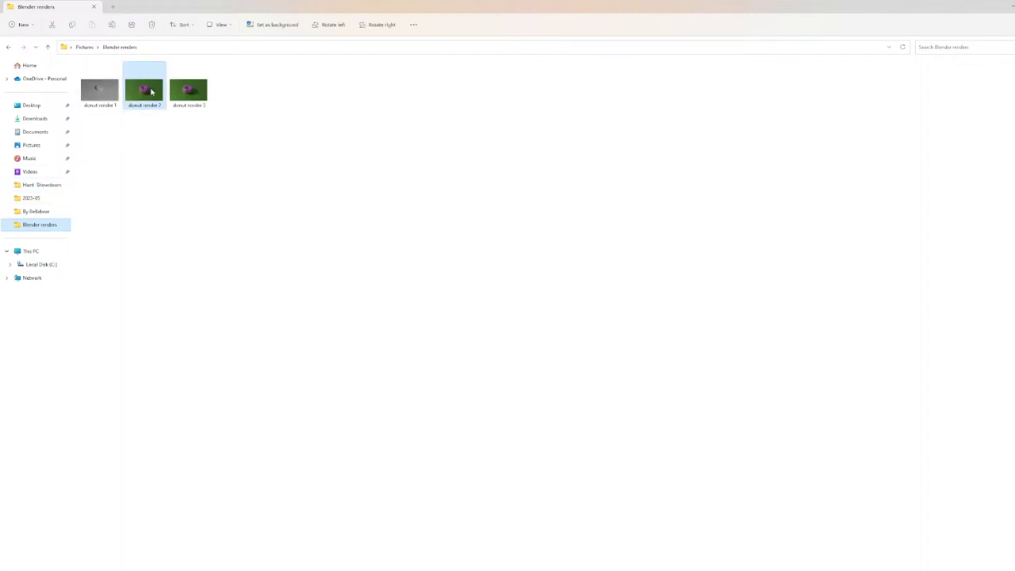